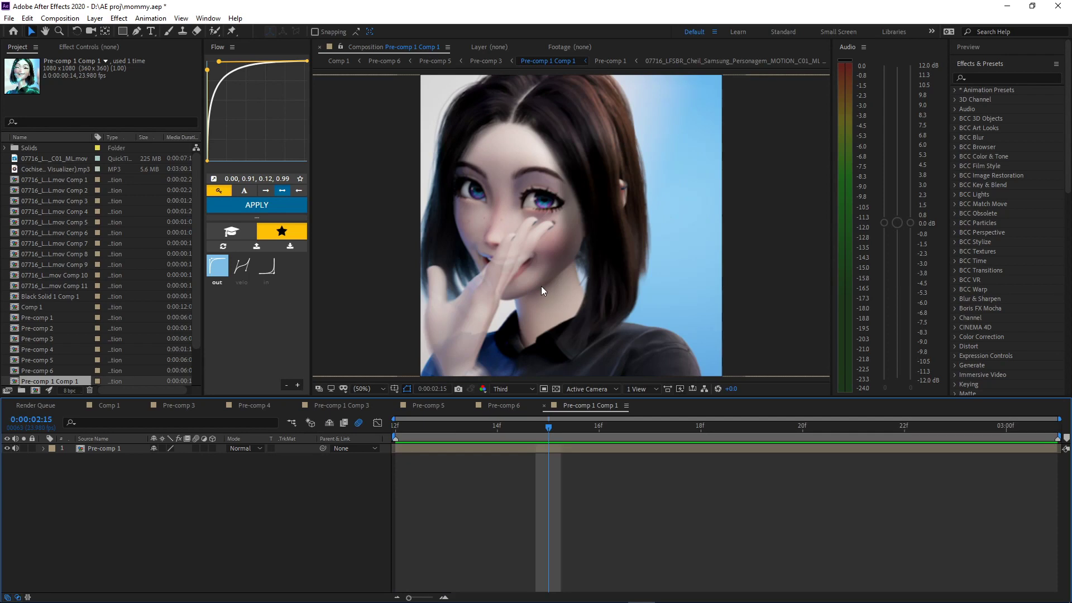
Step: Move the playhead to the start of the composition and duplicate the Pre-comp 1 layer
drag(553, 426, 353, 448)
key(space)
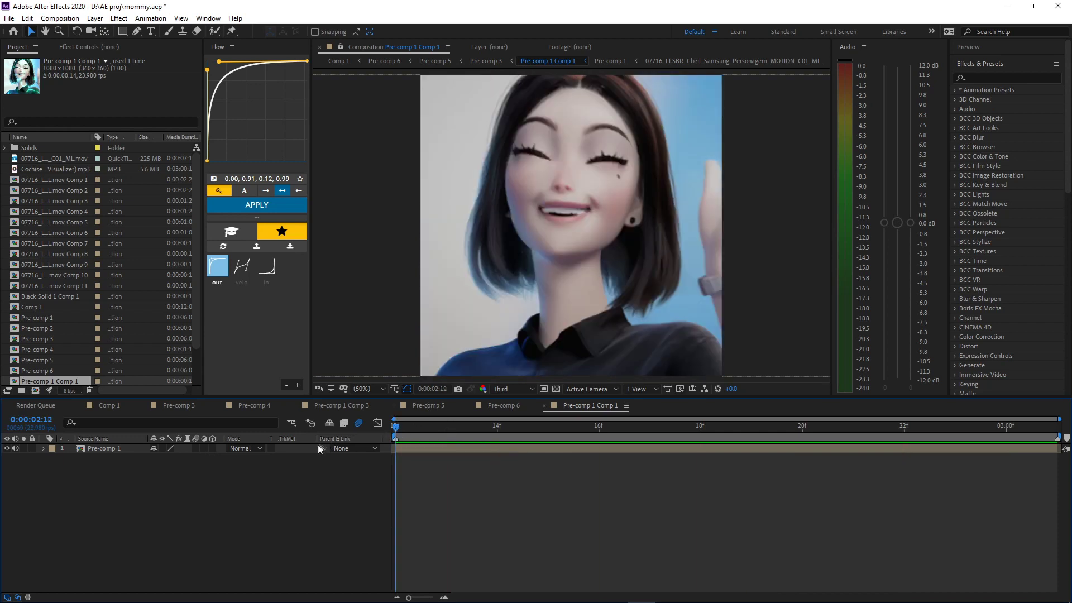
click(415, 446)
key(ctrl+d)
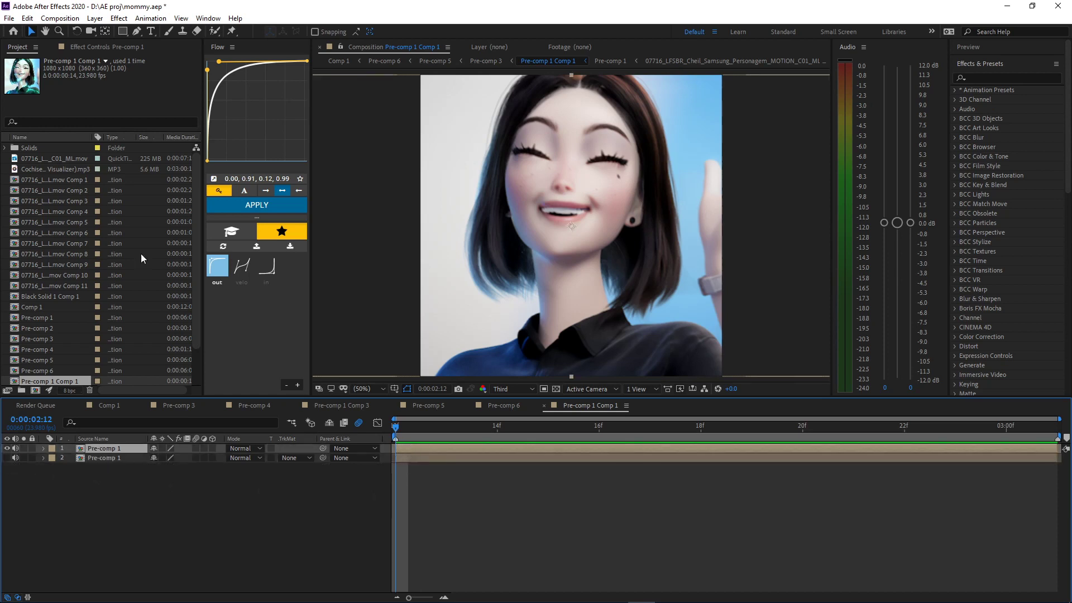
Step: Apply the Extract effect to the upper Pre-comp 1 layer and show its effect controls
click(92, 46)
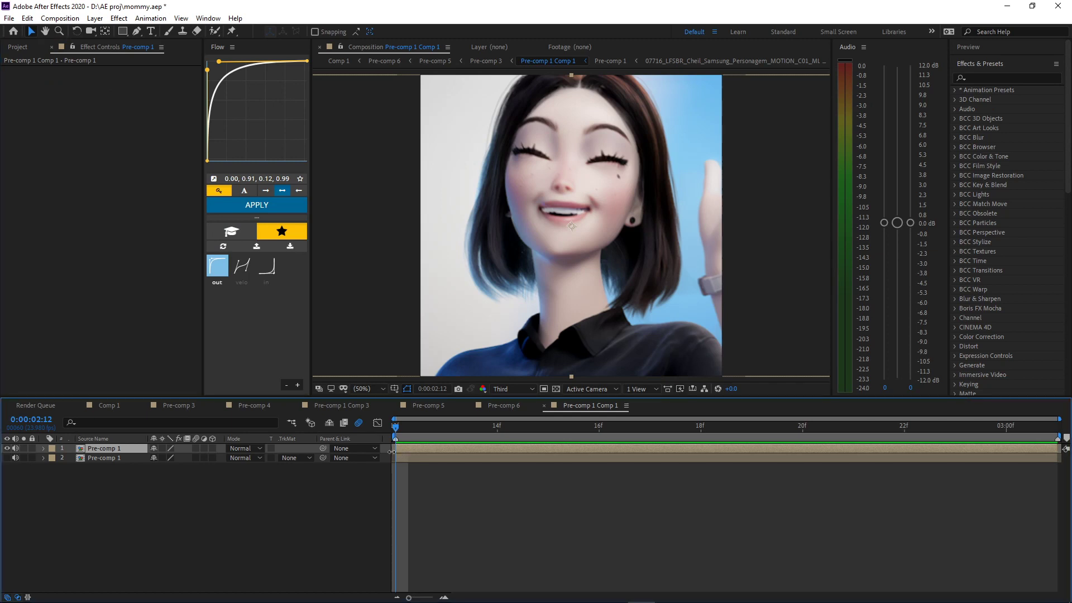
key(ctrl+space)
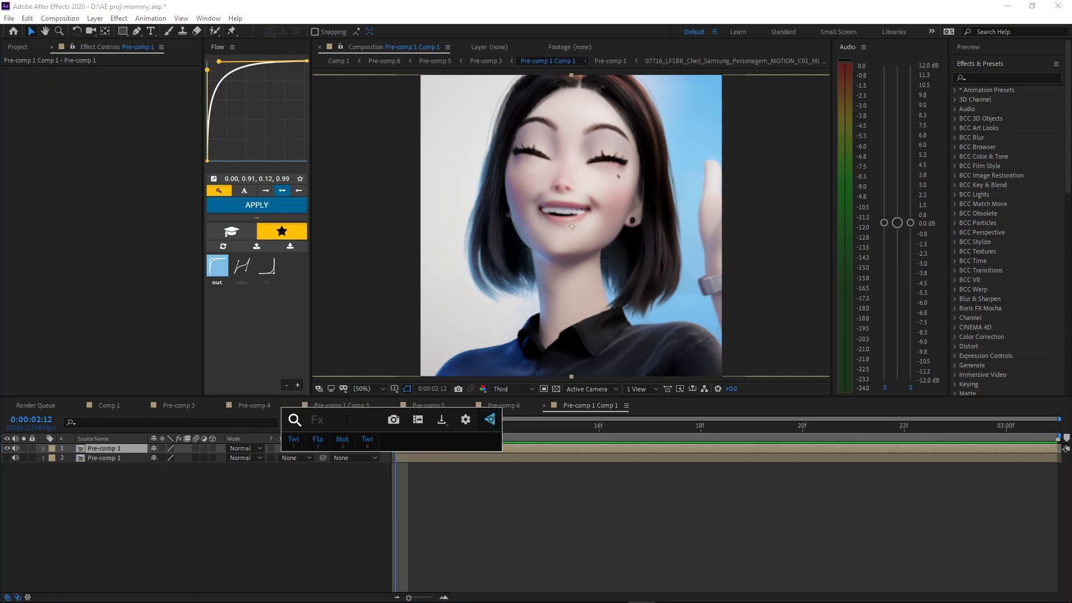
text(ex)
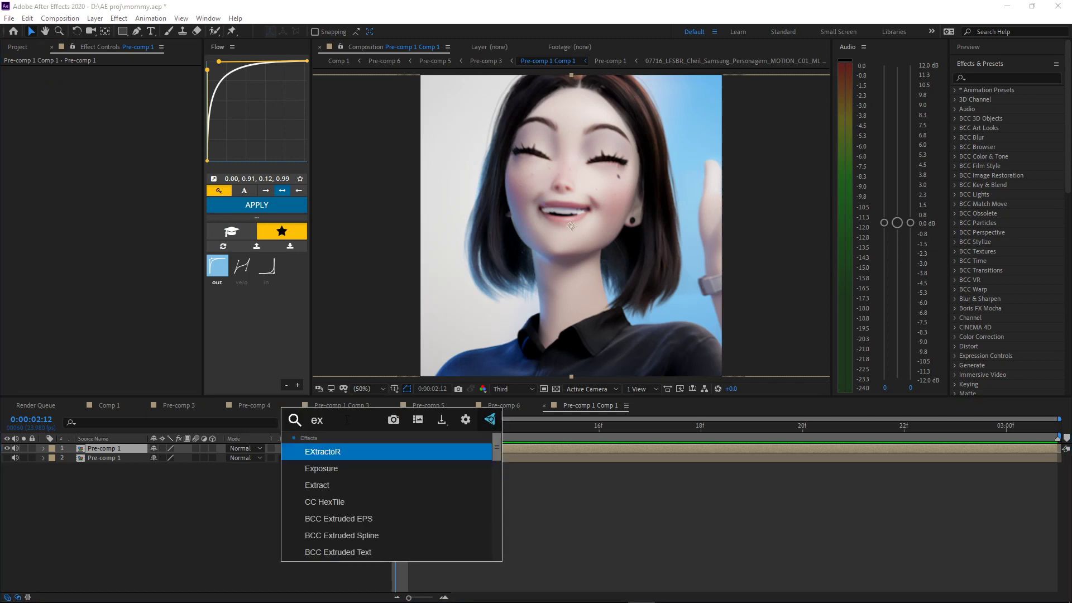
click(350, 480)
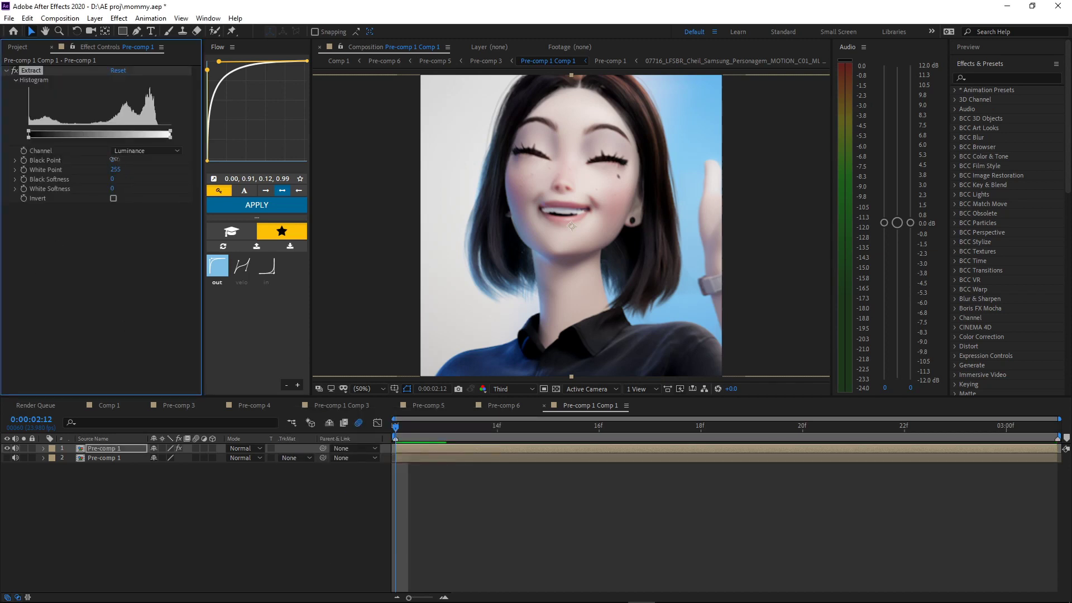
Step: Set Extract's Black Point to 59 and White Point to 92, and preview the outlines
drag(114, 159, 49, 181)
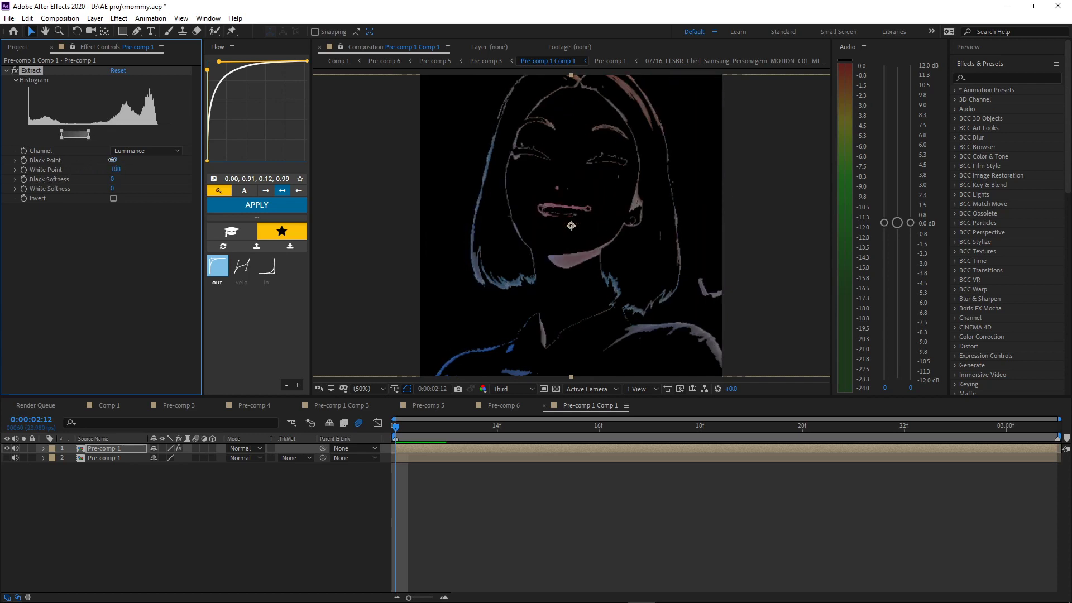
mouse_move(112, 160)
mouse_down()
mouse_move(129, 159)
mouse_move(94, 159)
mouse_move(111, 159)
mouse_up()
drag(115, 169, 122, 181)
key(space)
key(space)
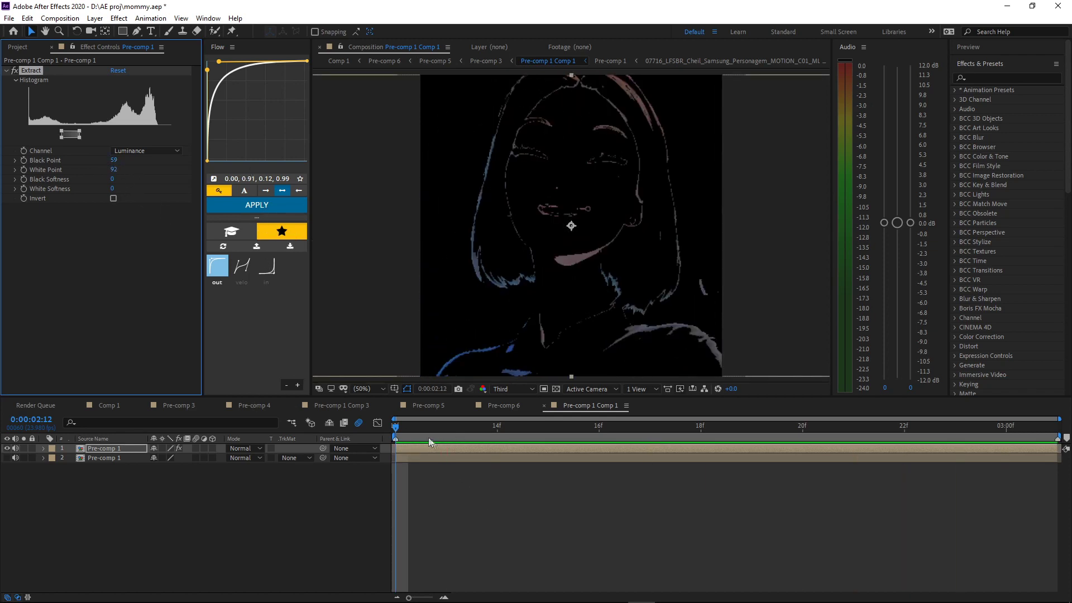
Step: Return to the composition's start and apply the Colorama effect to the upper Pre-comp 1 layer
click(389, 437)
click(414, 447)
key(ctrl+space)
text(c)
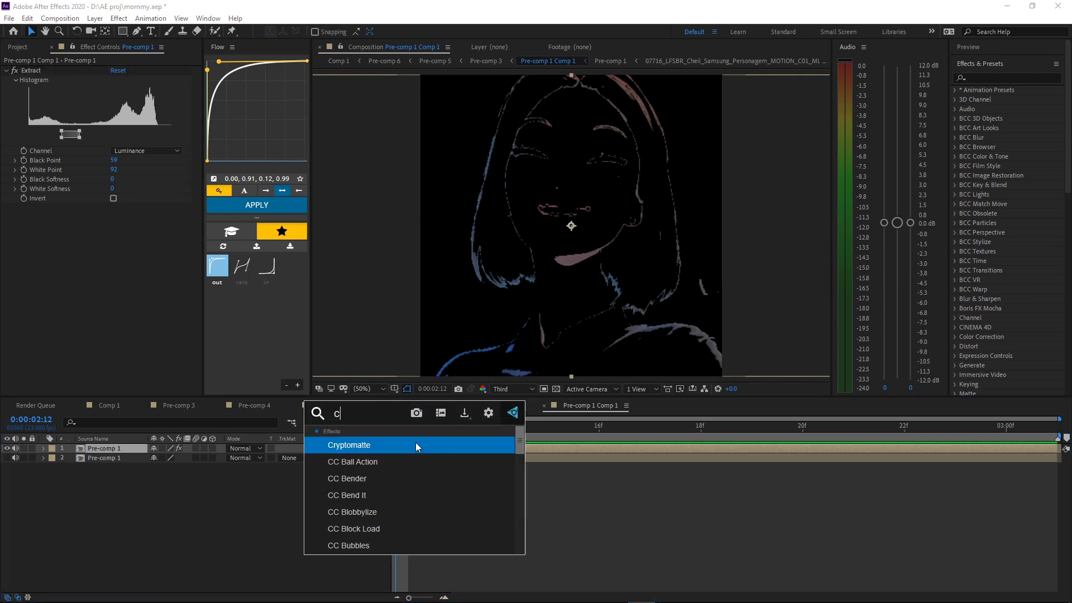
text(olo)
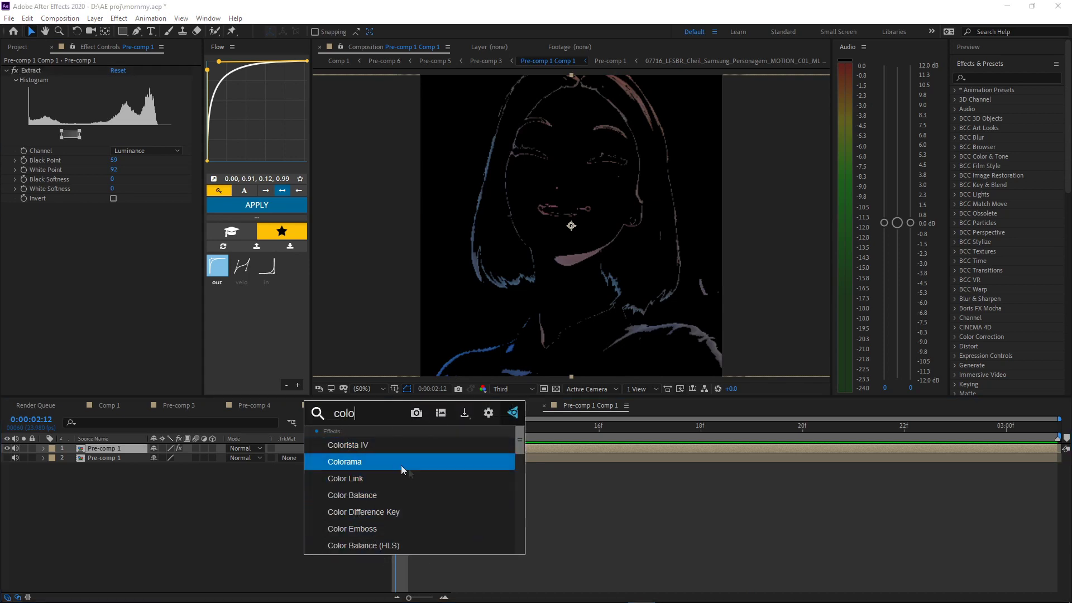
click(444, 463)
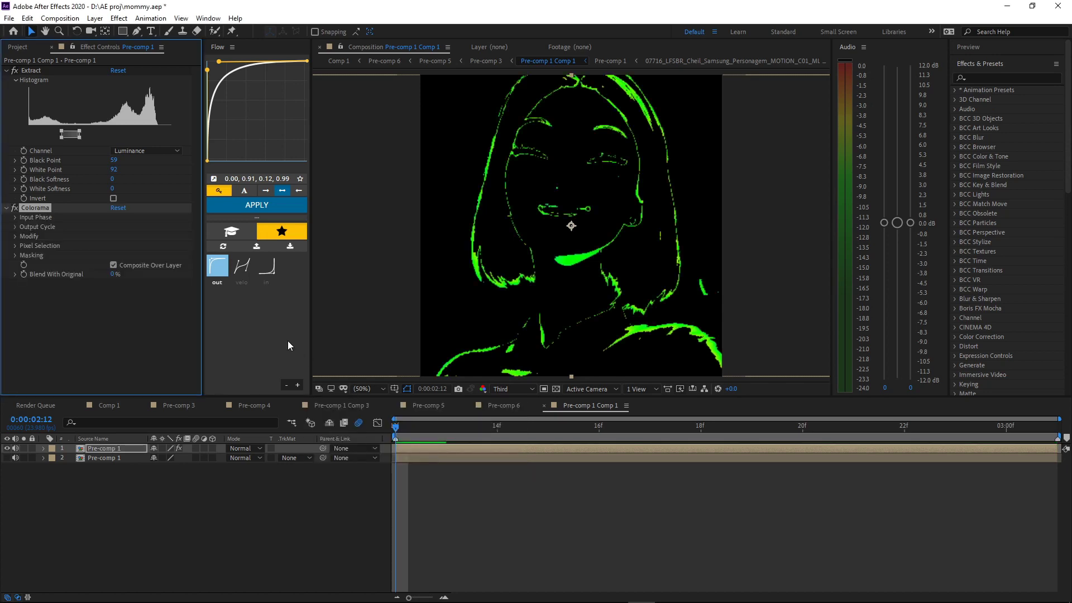
Step: Keyframe Colorama's Phase Shift from 0° at the composition's start to 315° at 0:00:03:00, and preview the color cycling
click(7, 71)
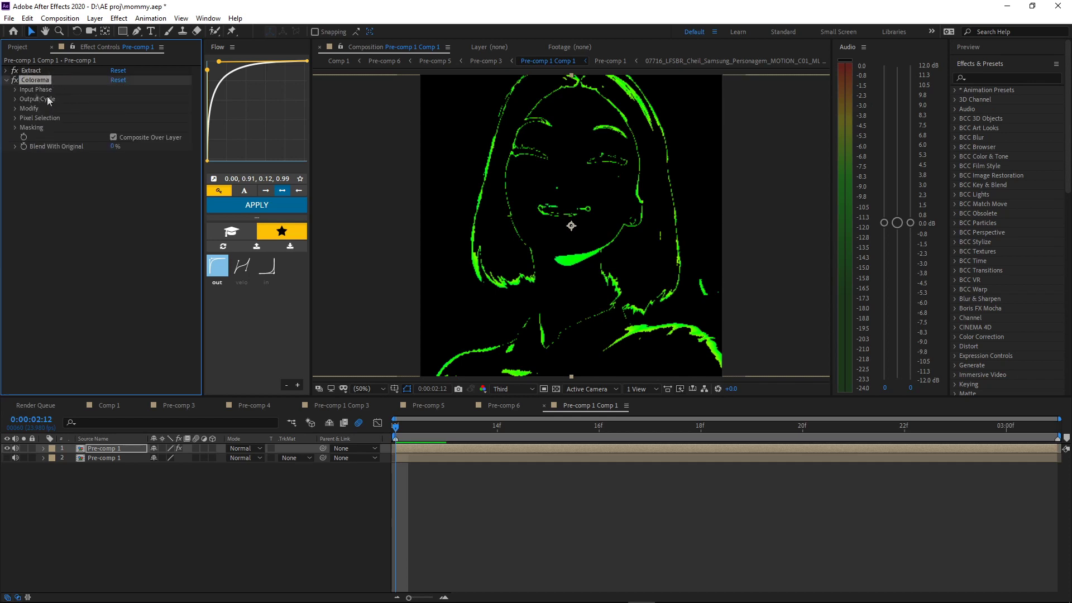
click(15, 89)
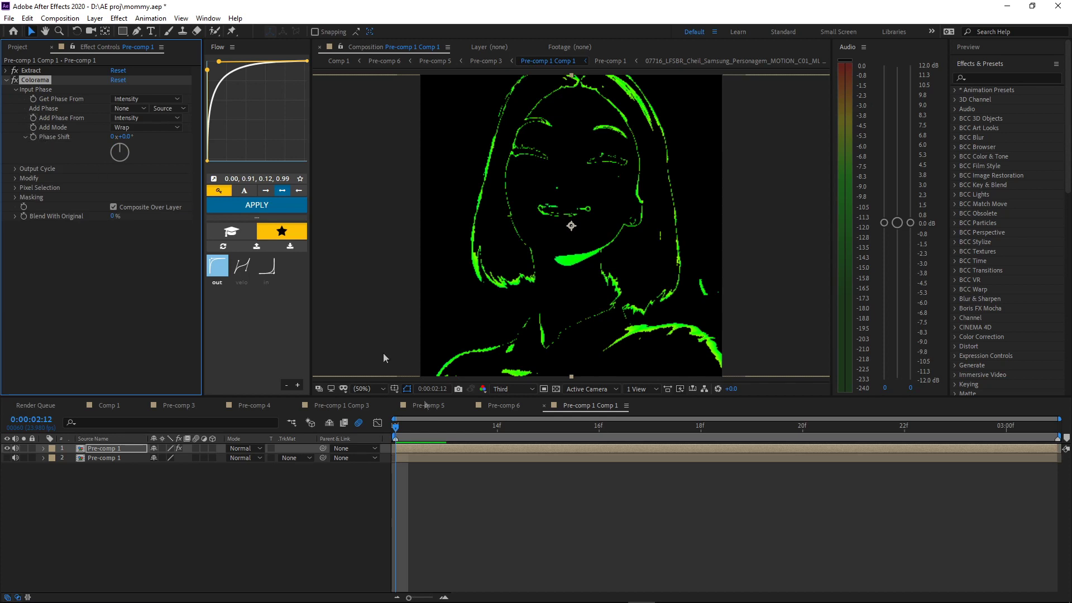
click(386, 436)
click(34, 137)
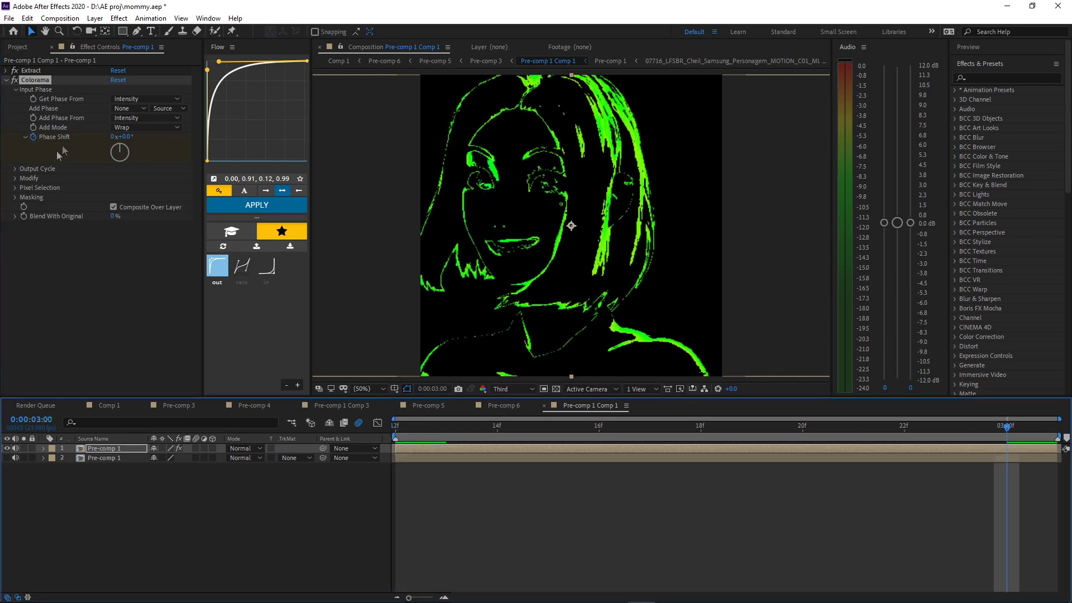
drag(117, 154, 122, 149)
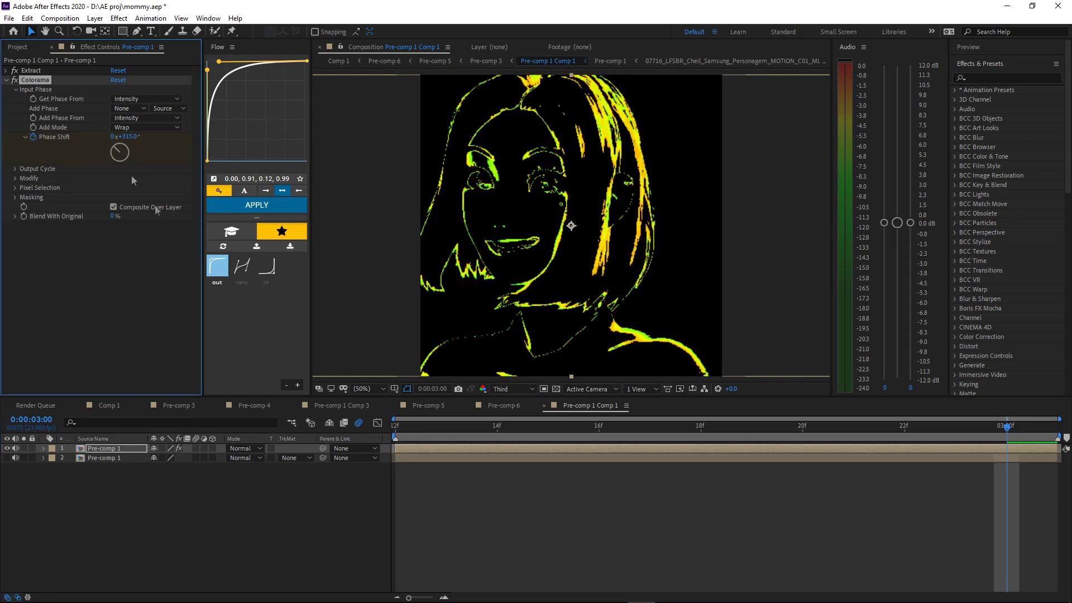
key(space)
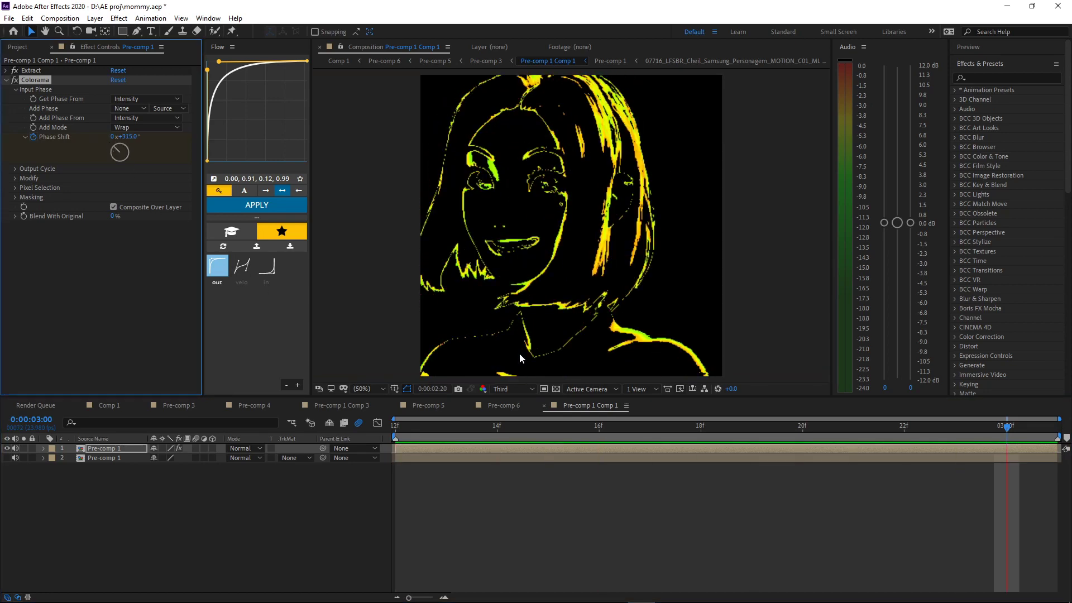
key(space)
drag(1003, 429, 302, 486)
key(space)
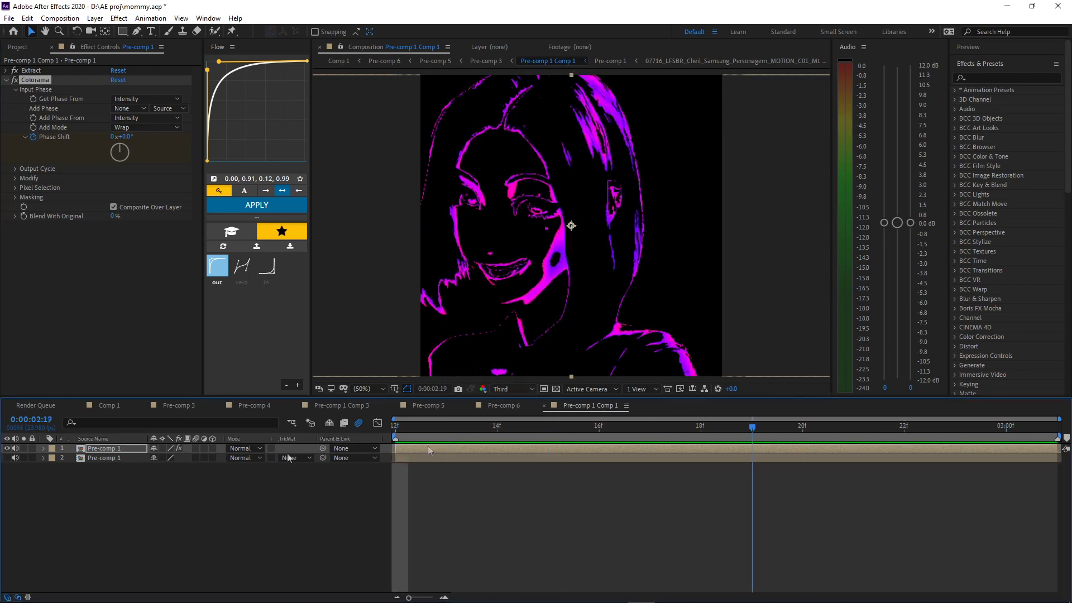
key(space)
Step: Collapse the Colorama settings and apply the Displacer Pro effect to the upper Pre-comp 1 layer
click(7, 81)
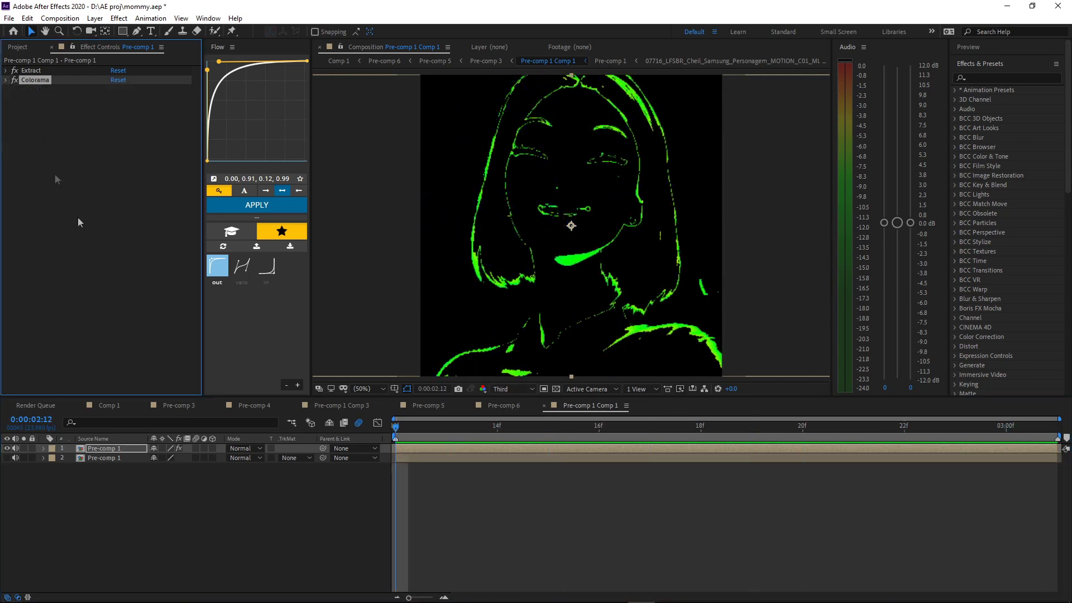
click(427, 444)
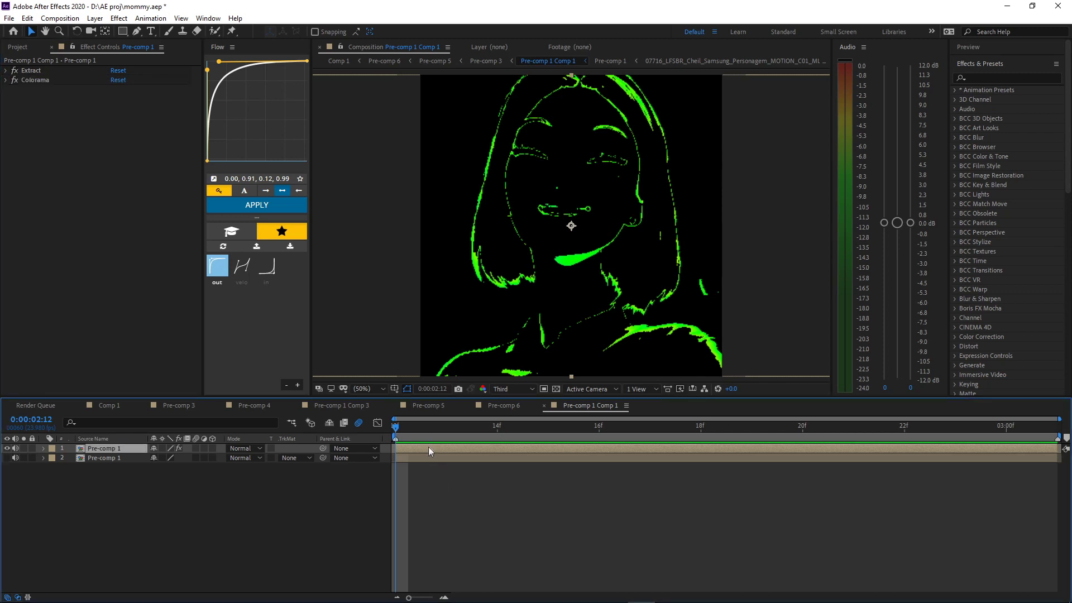
key(ctrl+space)
text(dis)
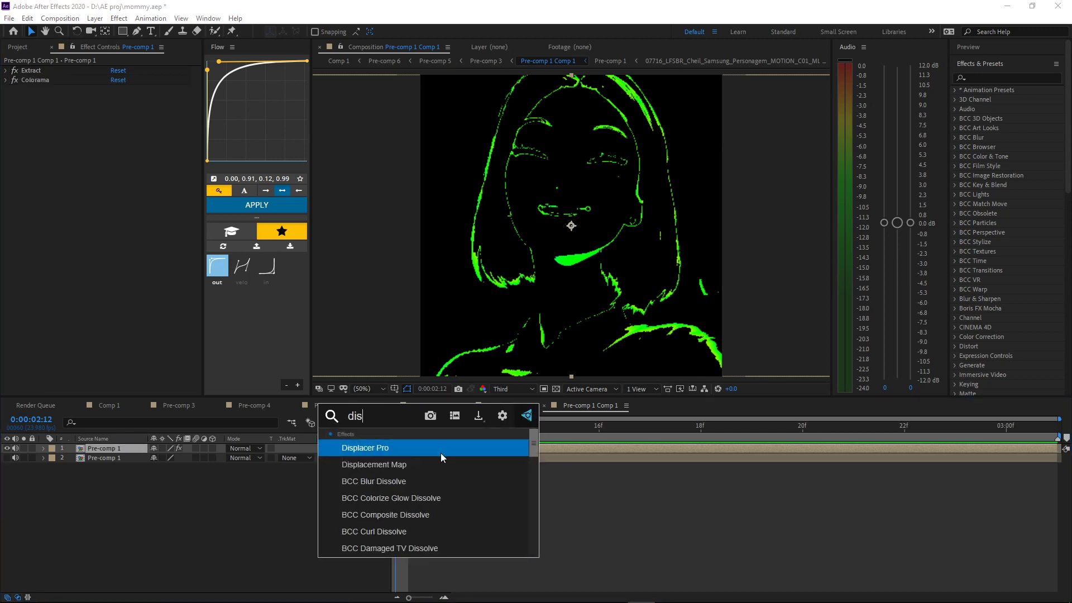
key(Return)
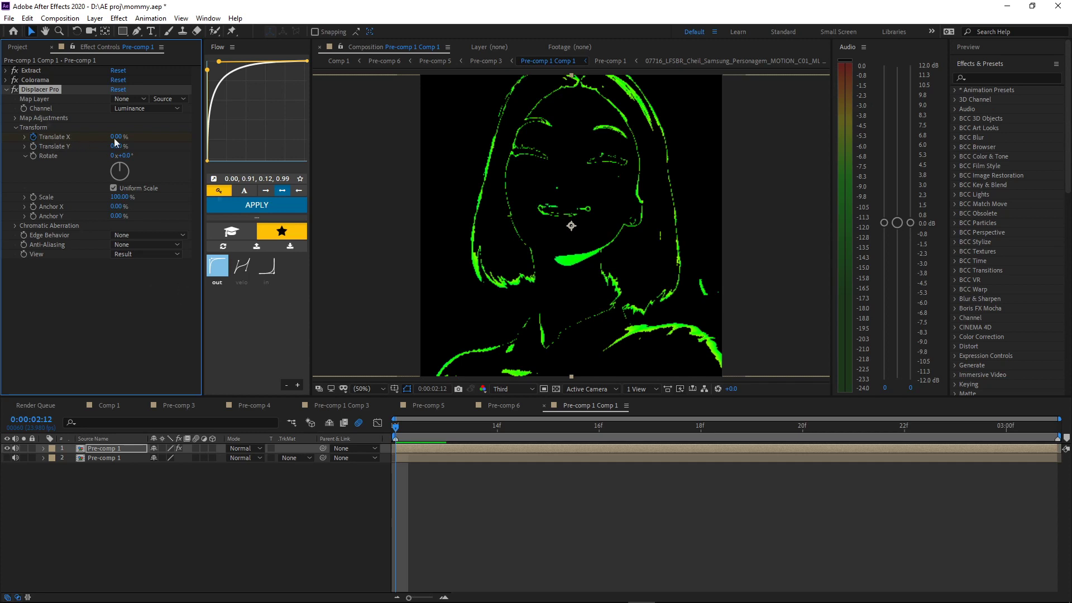
Step: Keyframe Displacer Pro's Translate X from -34% at the composition's start to 0% at 0:00:03:00
drag(116, 137, 102, 137)
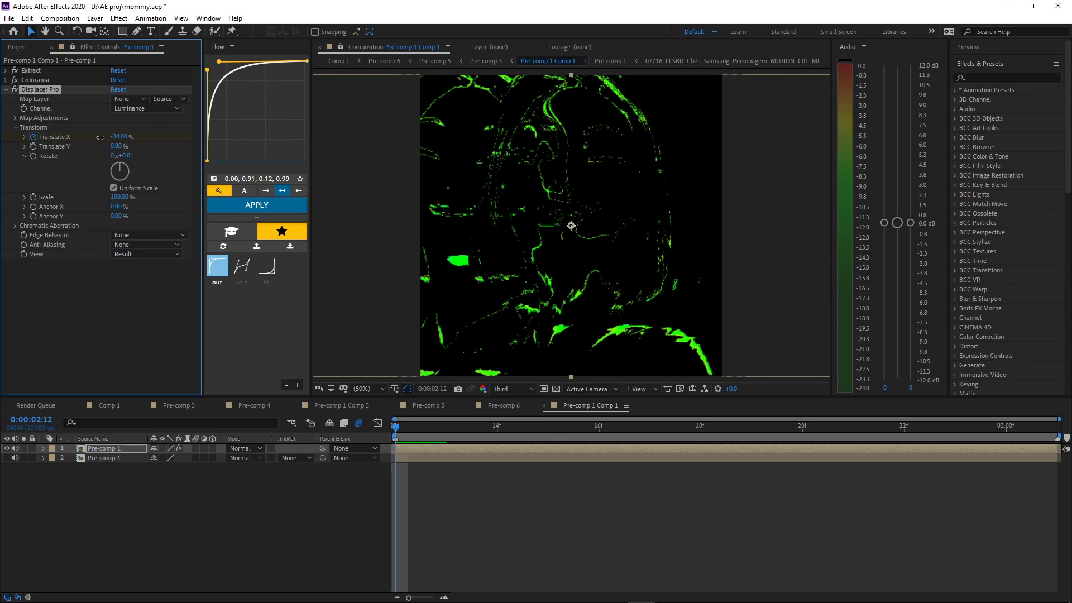
drag(916, 426, 1038, 437)
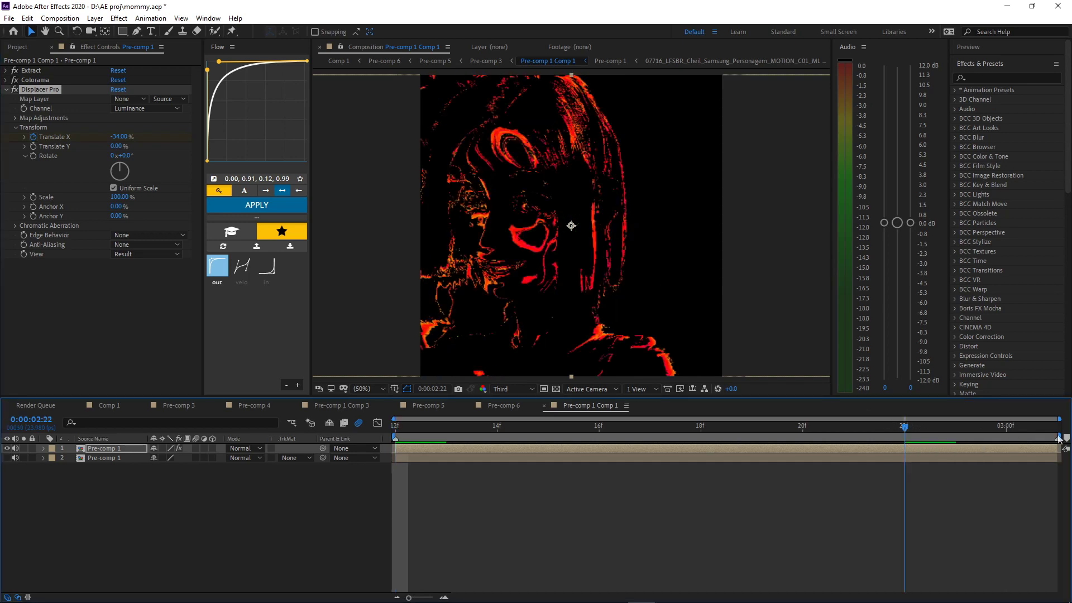
key(u)
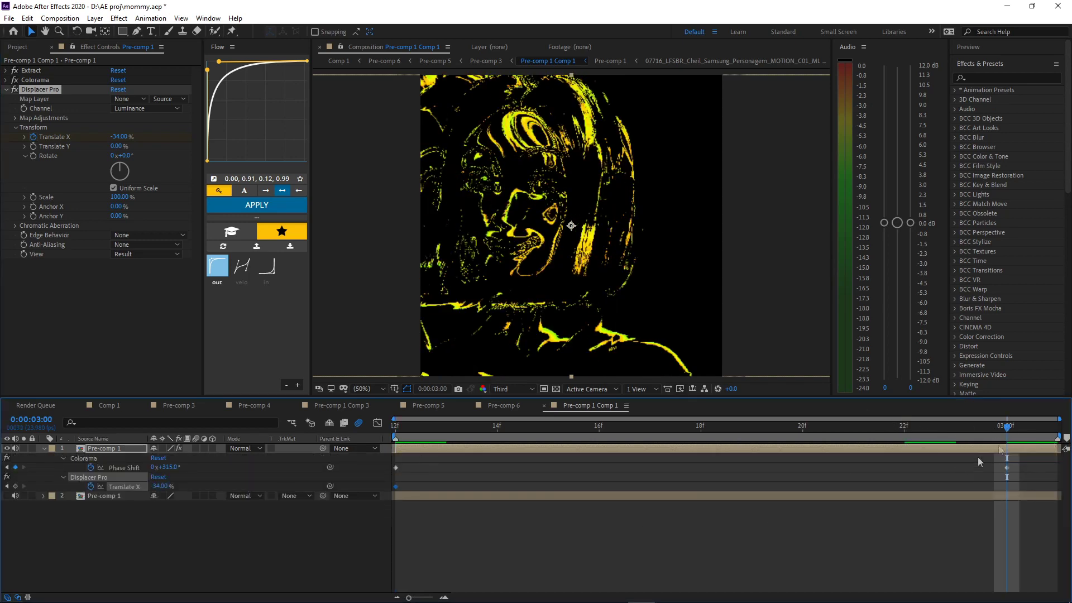
drag(868, 441, 1046, 471)
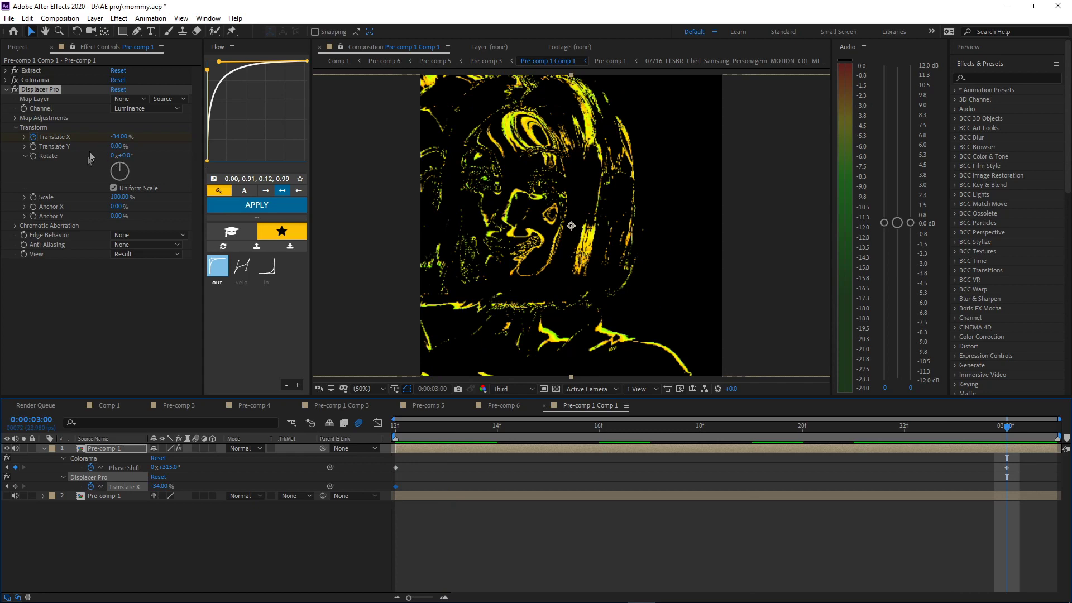
click(117, 137)
text(11)
key(Return)
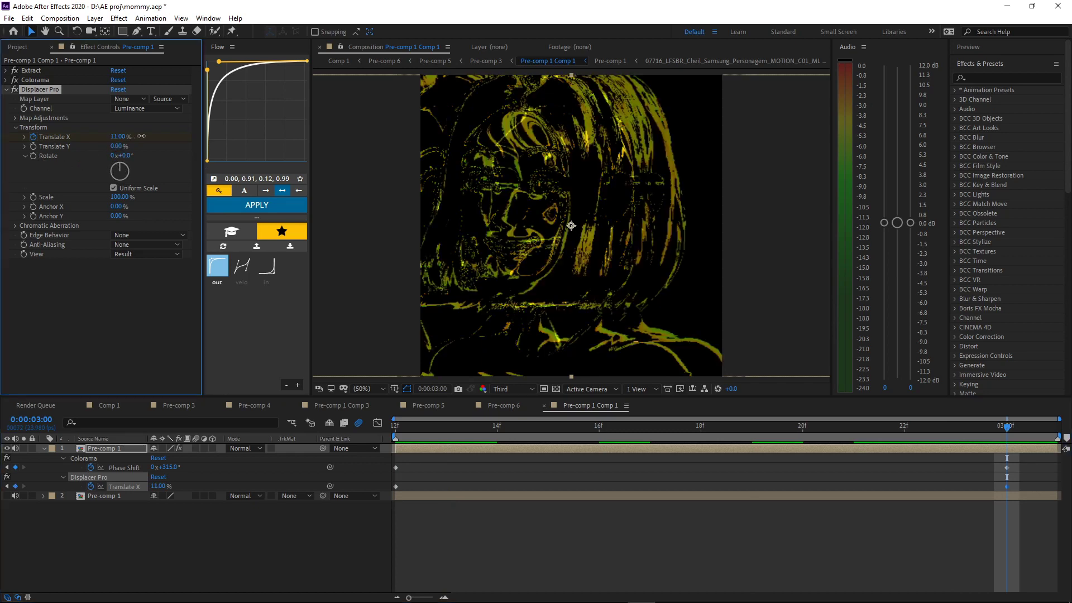
text(0)
key(Return)
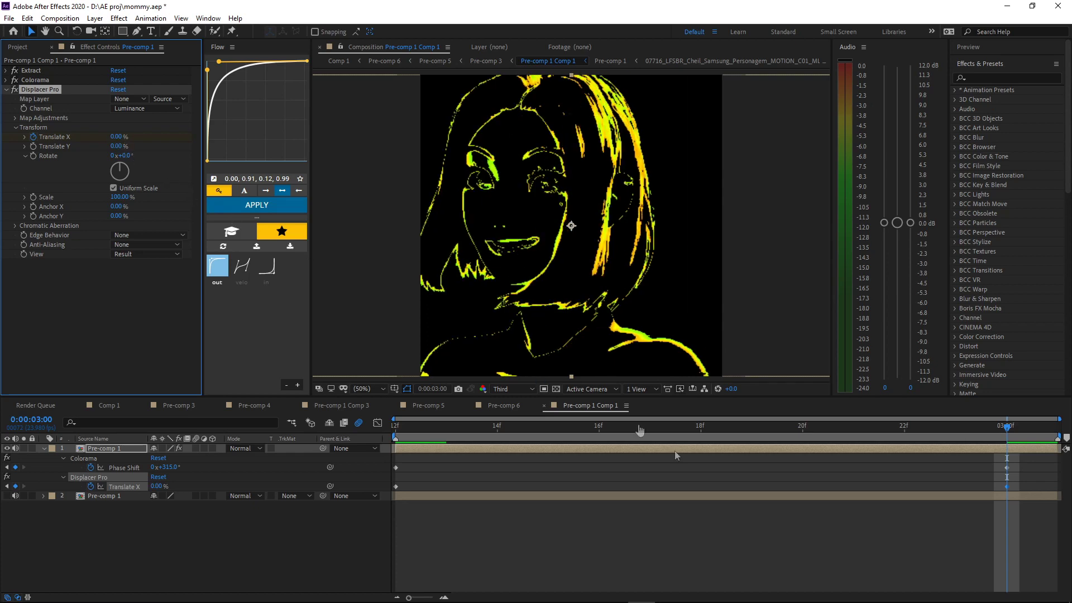
Step: Preview the displacement, set the first Translate X keyframe at 0:00:02:12 to -13%, and play it back
key(space)
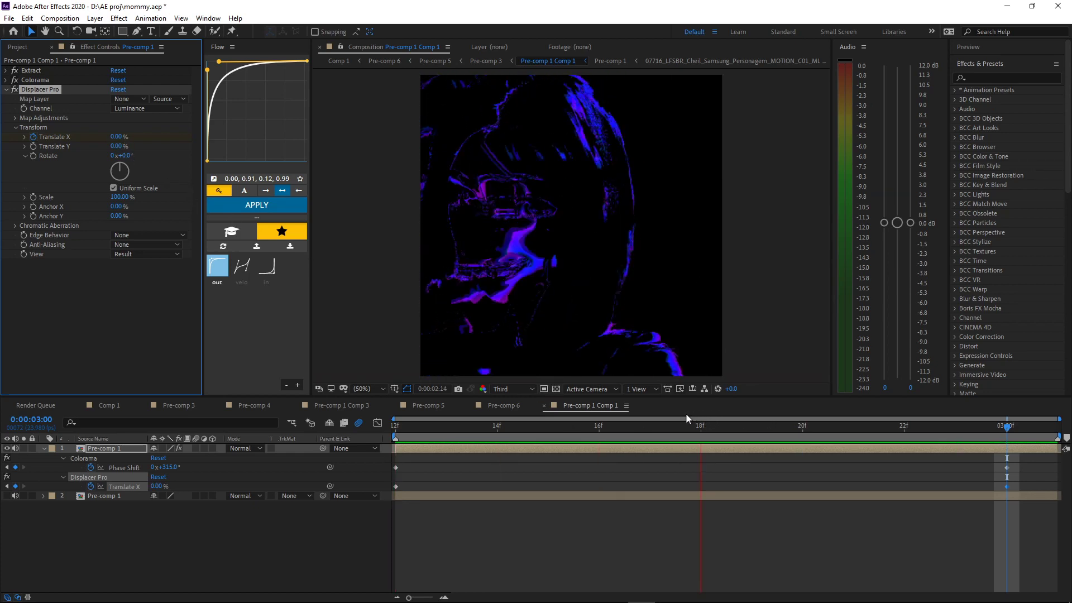
key(space)
click(394, 429)
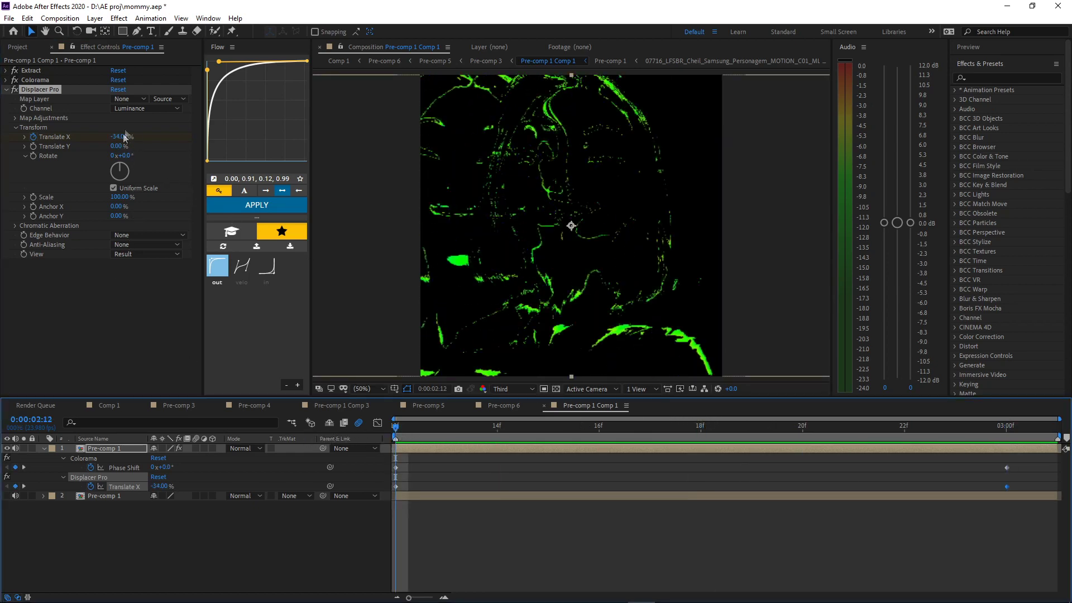
drag(125, 136, 183, 190)
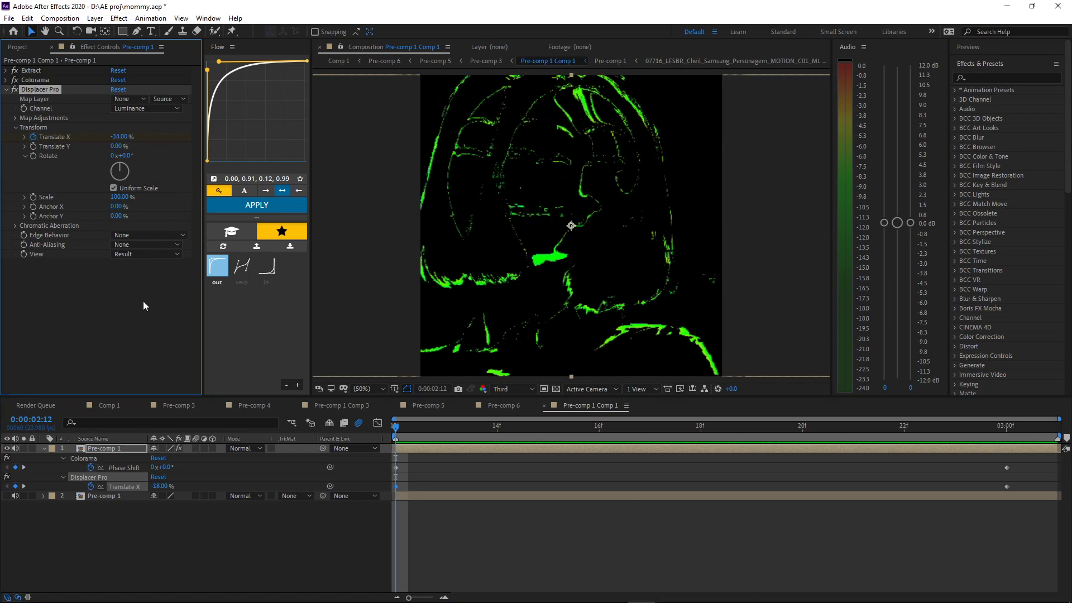
drag(130, 137, 132, 139)
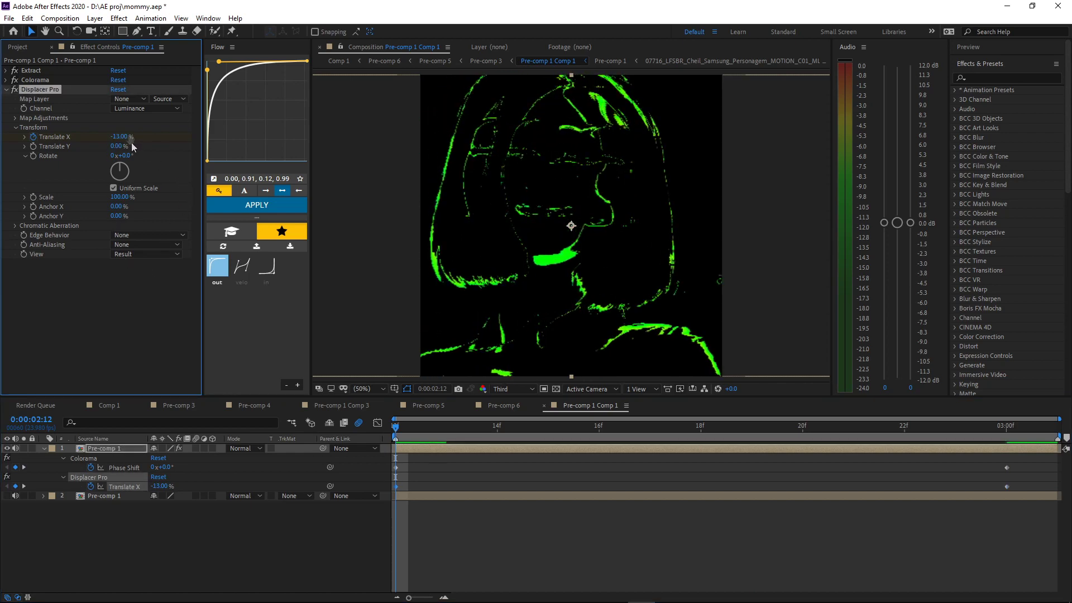
key(space)
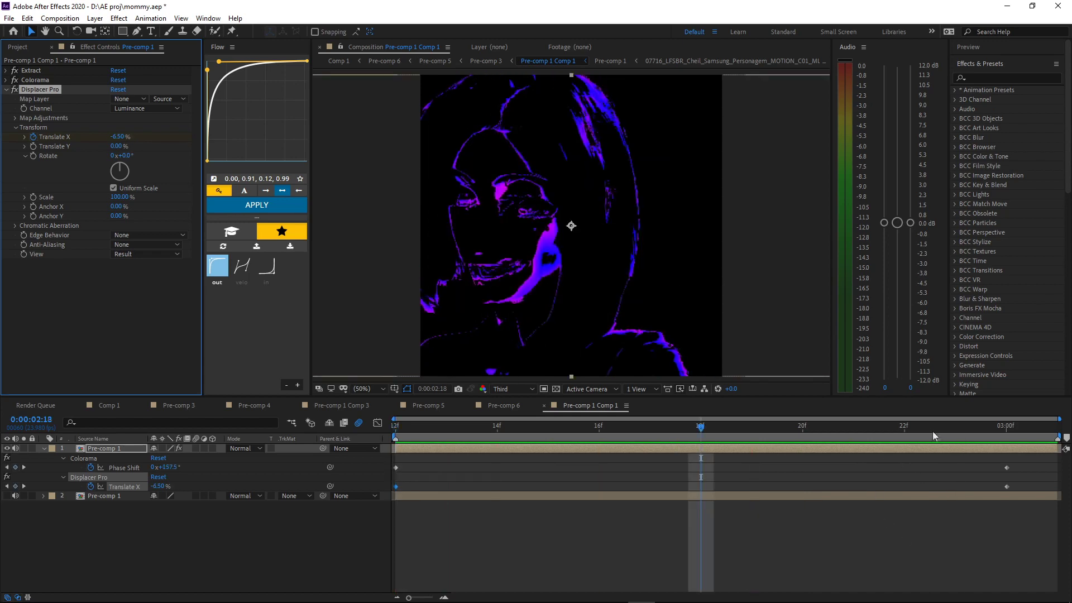
Step: Reveal all modified effect properties of the upper Pre-comp 1 layer and return the playhead to 0:00:02:12
click(905, 433)
click(809, 557)
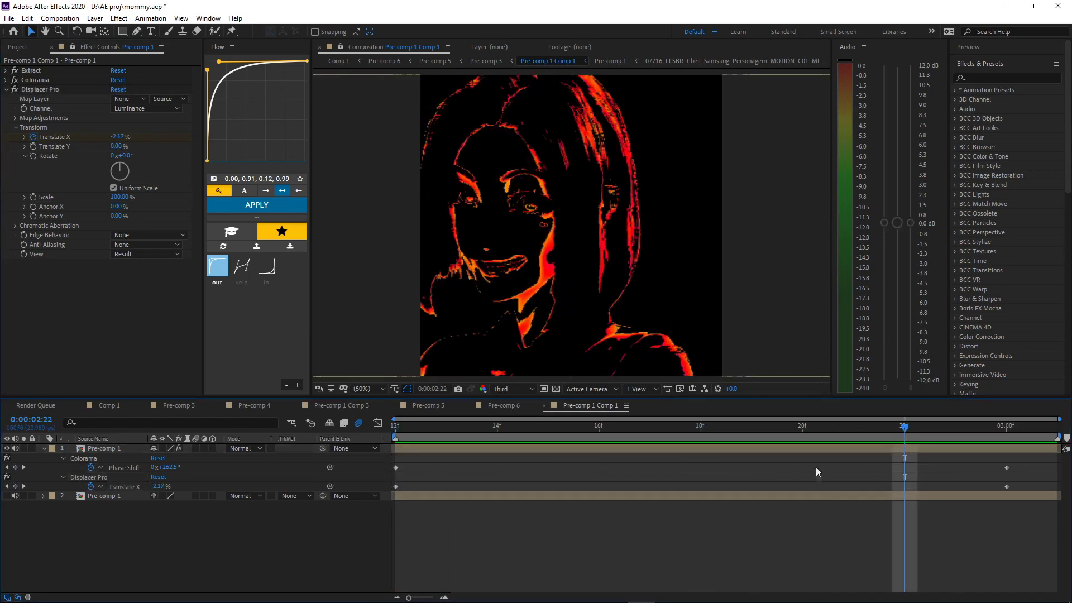
click(812, 451)
key(u)
key(u)
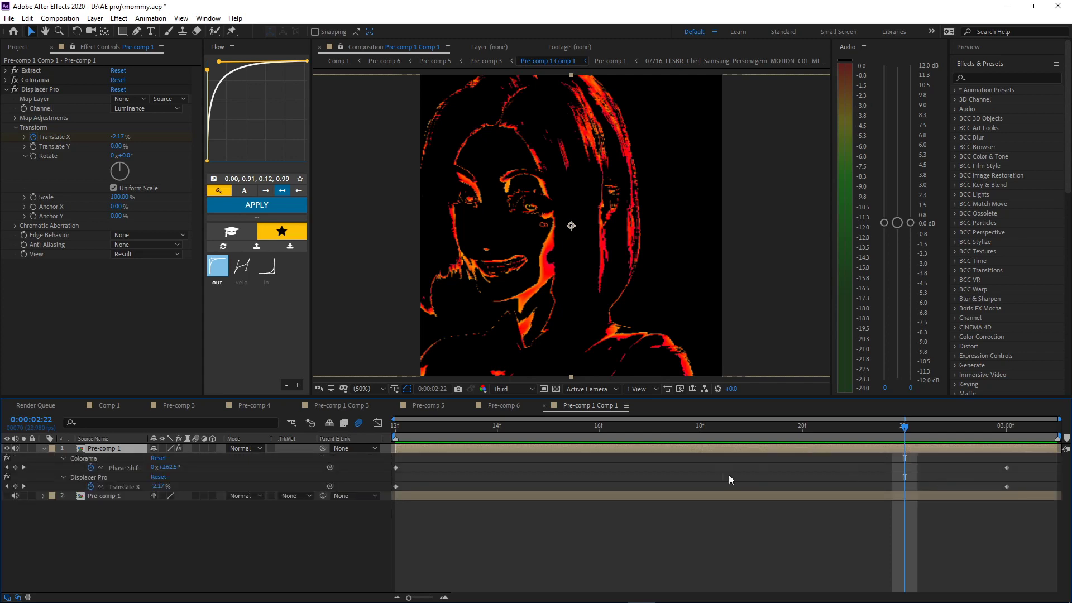
key(u)
key(u)
click(421, 431)
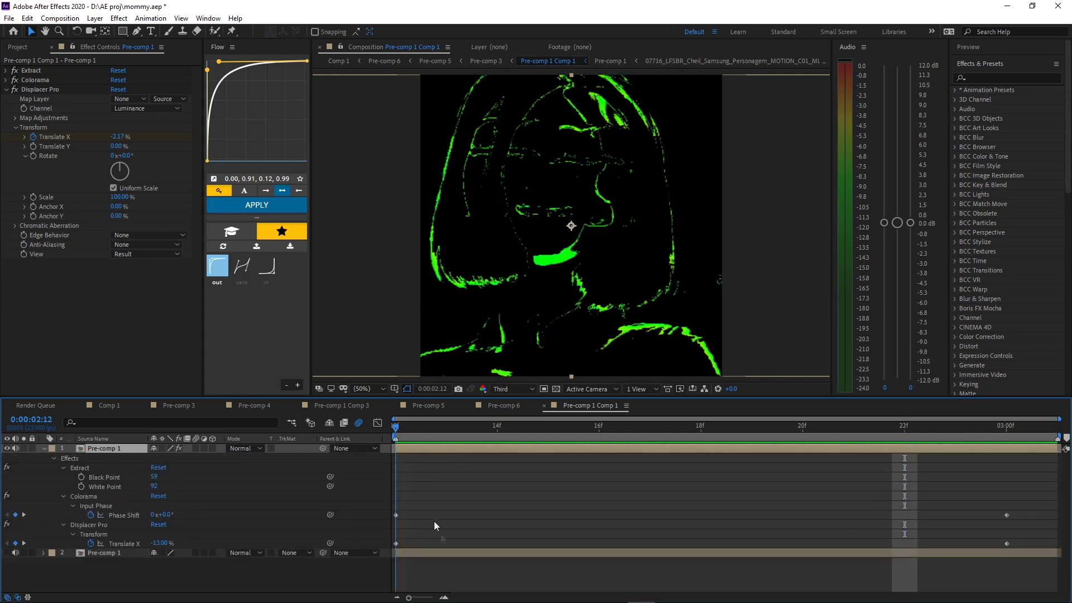
Step: Collapse the layer's revealed properties and Displacer Pro settings, and apply the PixDither effect to the upper Pre-comp 1 layer
click(427, 564)
click(43, 449)
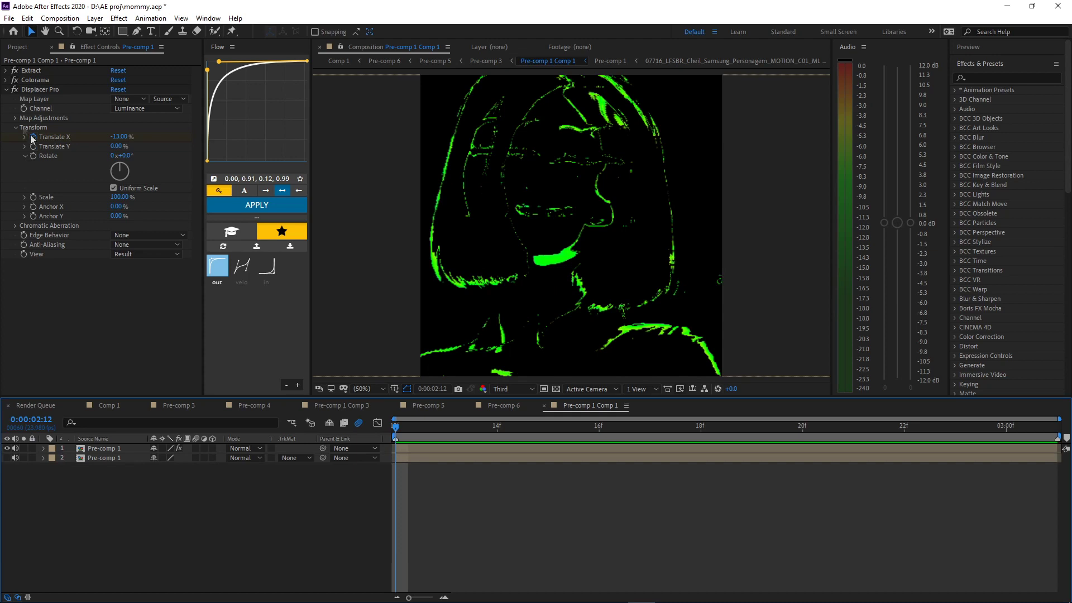
click(7, 89)
click(455, 447)
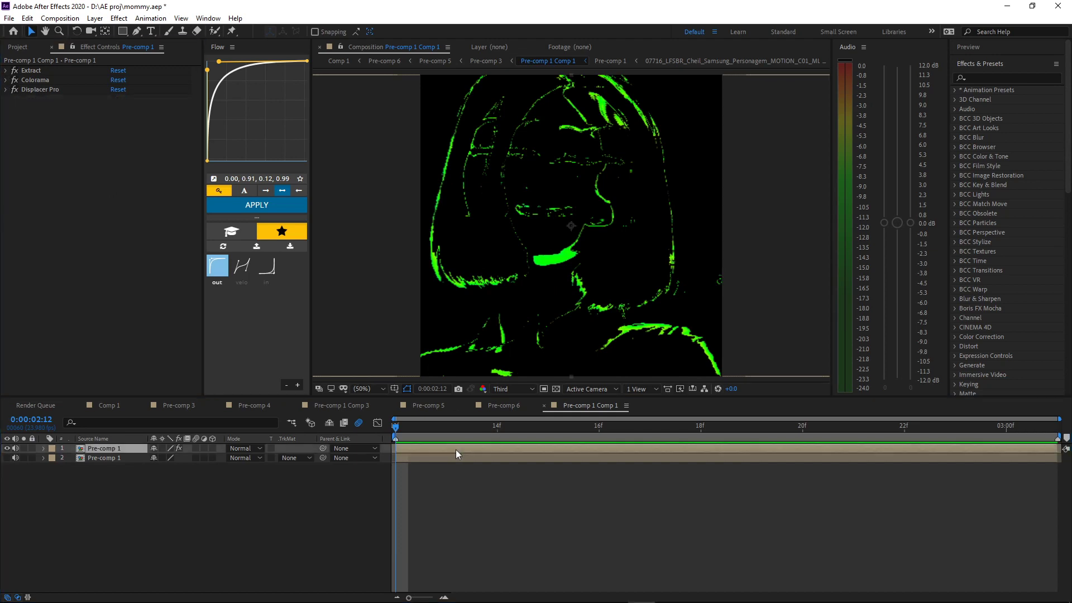
key(ctrl+space)
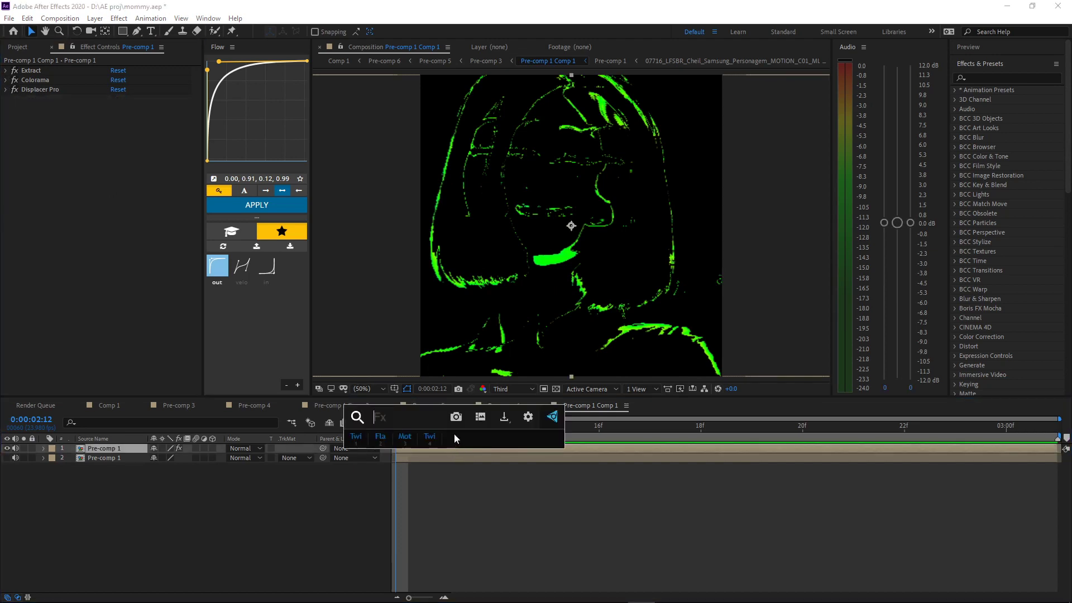
text(pix)
key(Return)
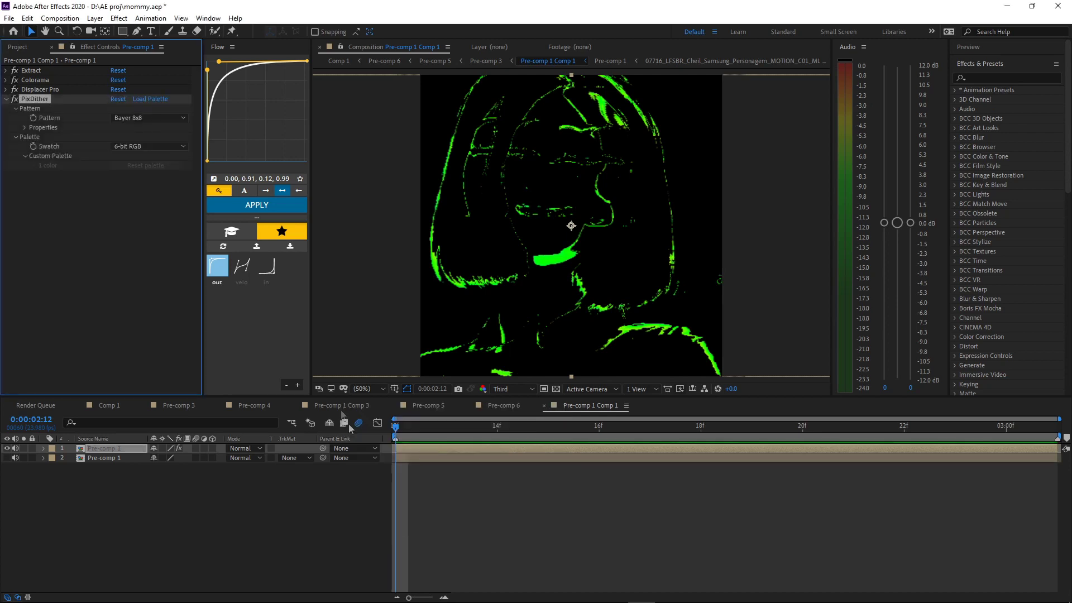
Step: Set PixDither's pattern Scale to 3, Offset X to -46 and Offset Y to 39, and play back the result
click(24, 128)
click(114, 156)
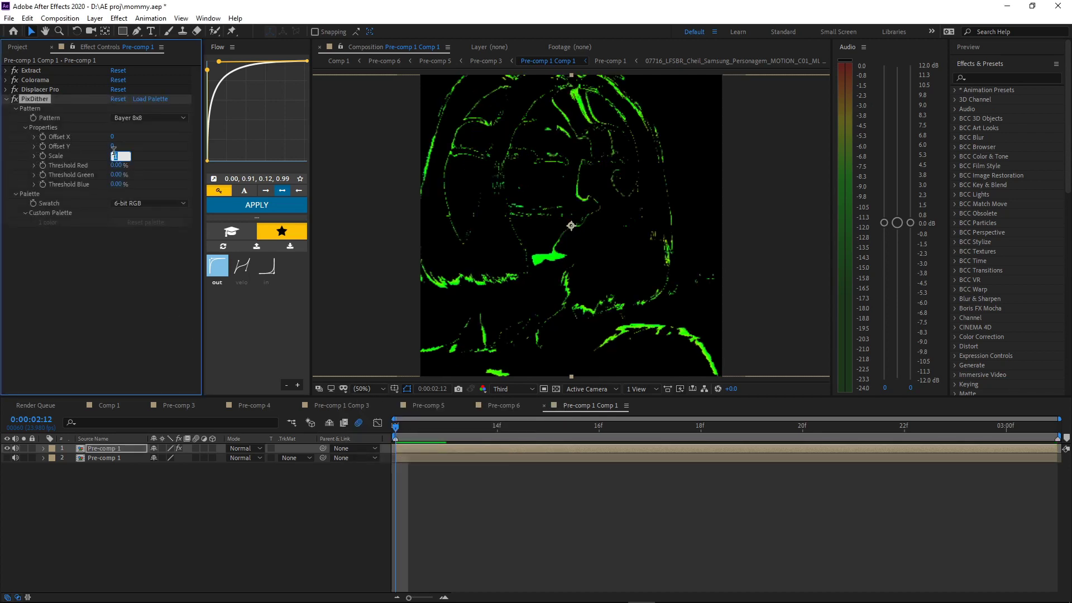
text(3)
key(Return)
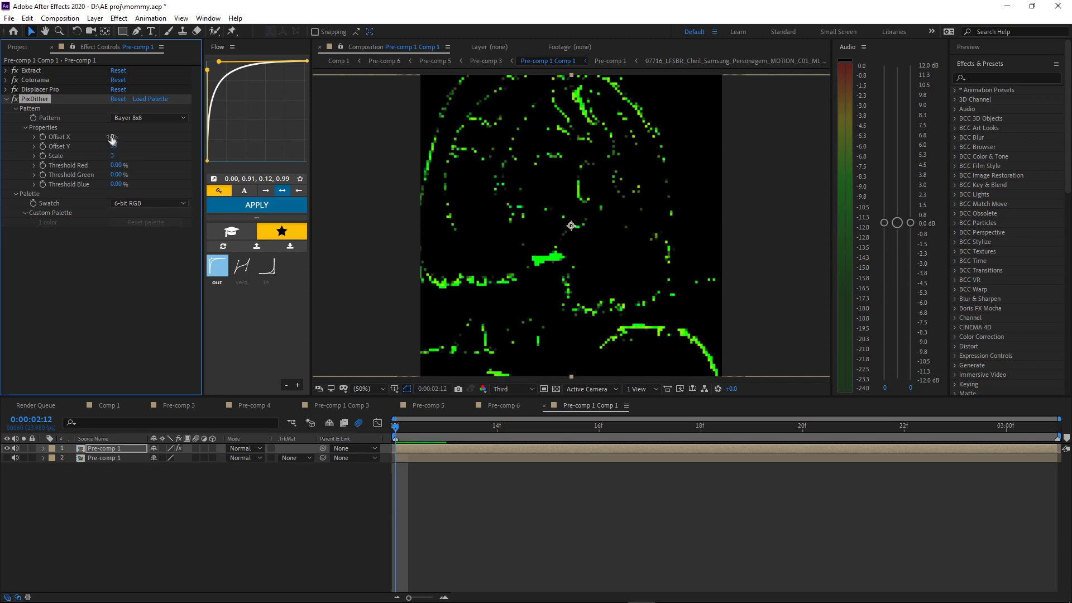
drag(111, 137, 87, 146)
key(space)
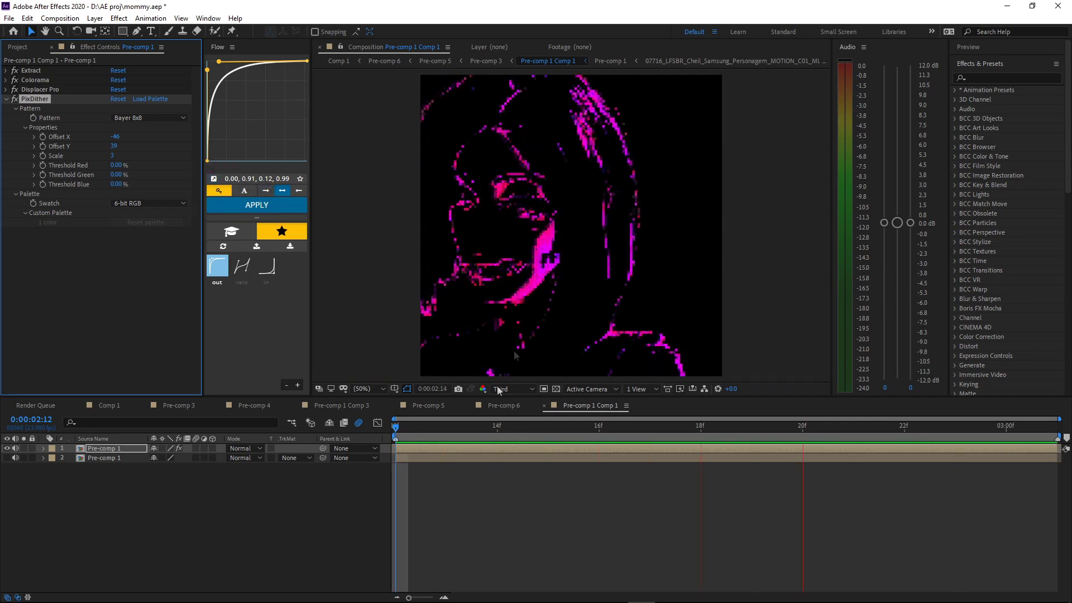
Step: Collapse the PixDither settings and apply the Deep Glow effect to the upper Pre-comp 1 layer
click(6, 99)
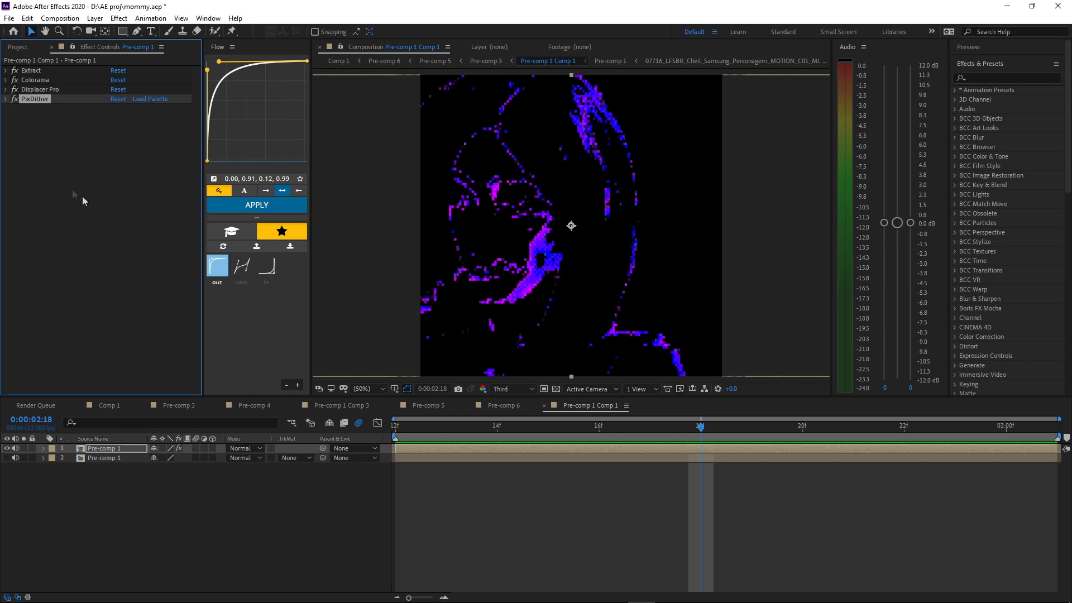
click(491, 450)
key(ctrl+space)
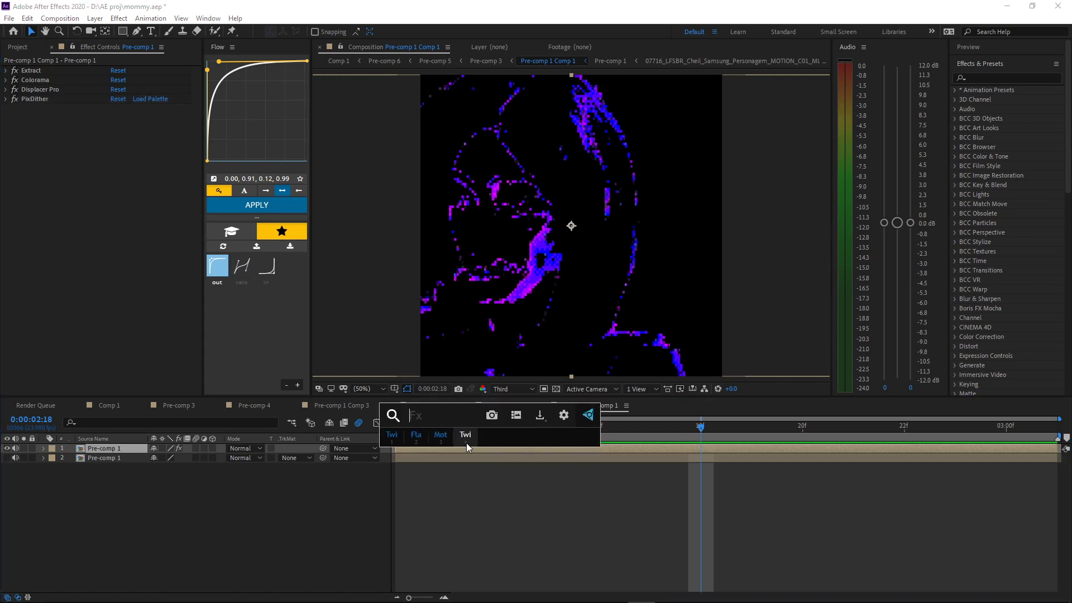
text(deep)
key(Return)
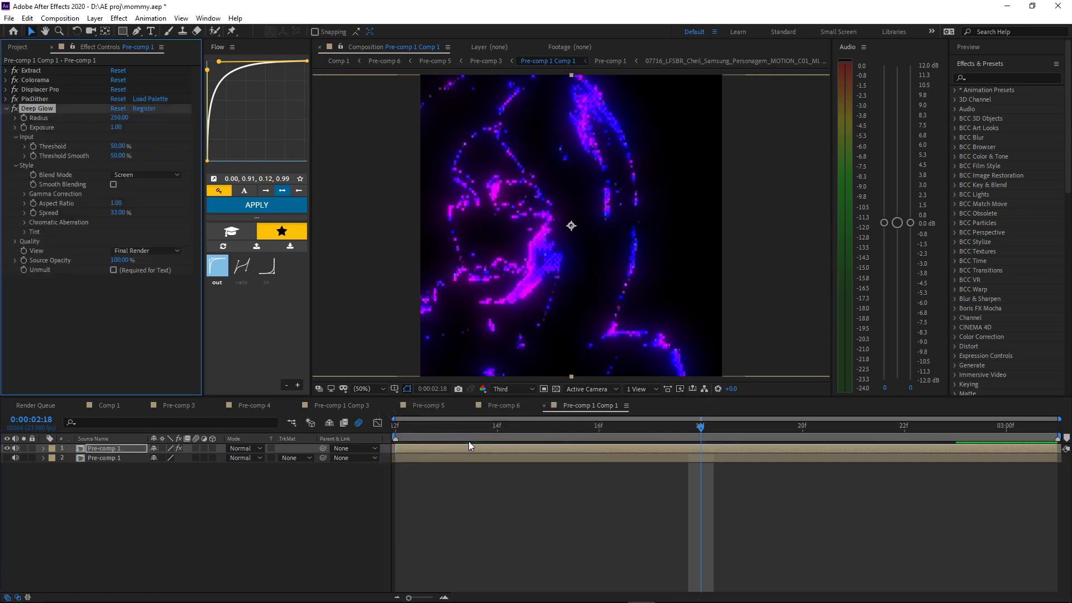
Step: Set Deep Glow's Radius to 208 and preview the glowing outline
drag(119, 118, 153, 139)
key(space)
key(space)
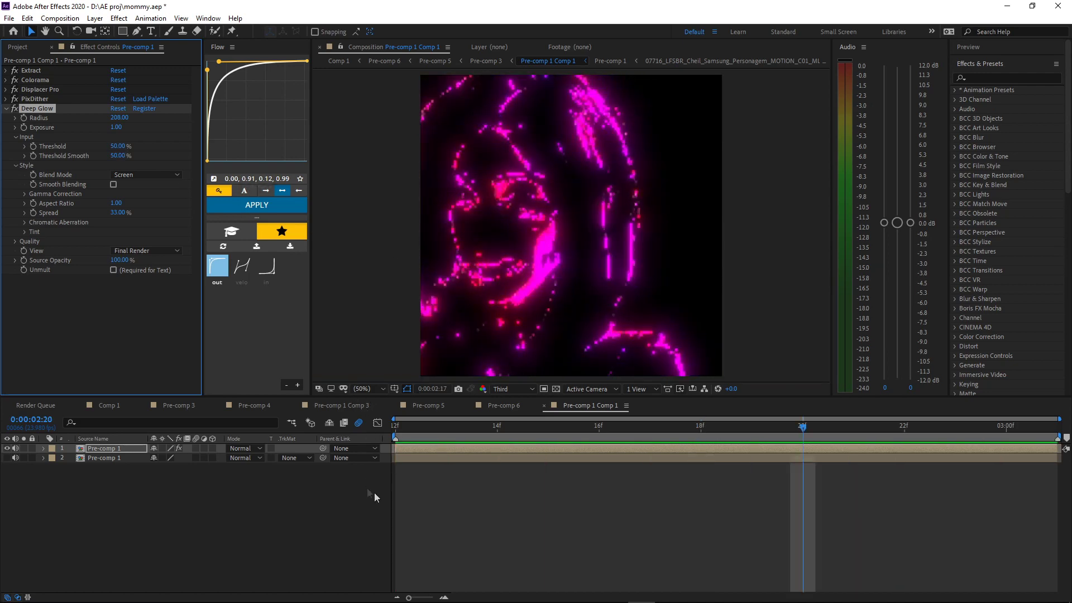
Step: Make the lower Pre-comp 1 layer visible, set the upper layer's blending mode to Add, and preview the blend
click(8, 458)
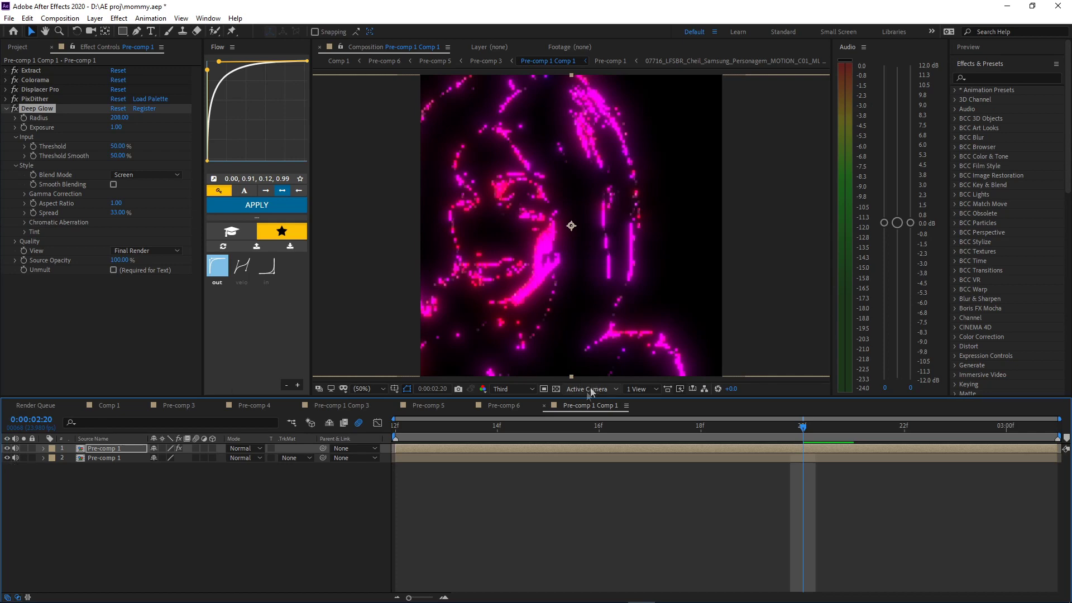
right_click(586, 450)
mouse_move(646, 277)
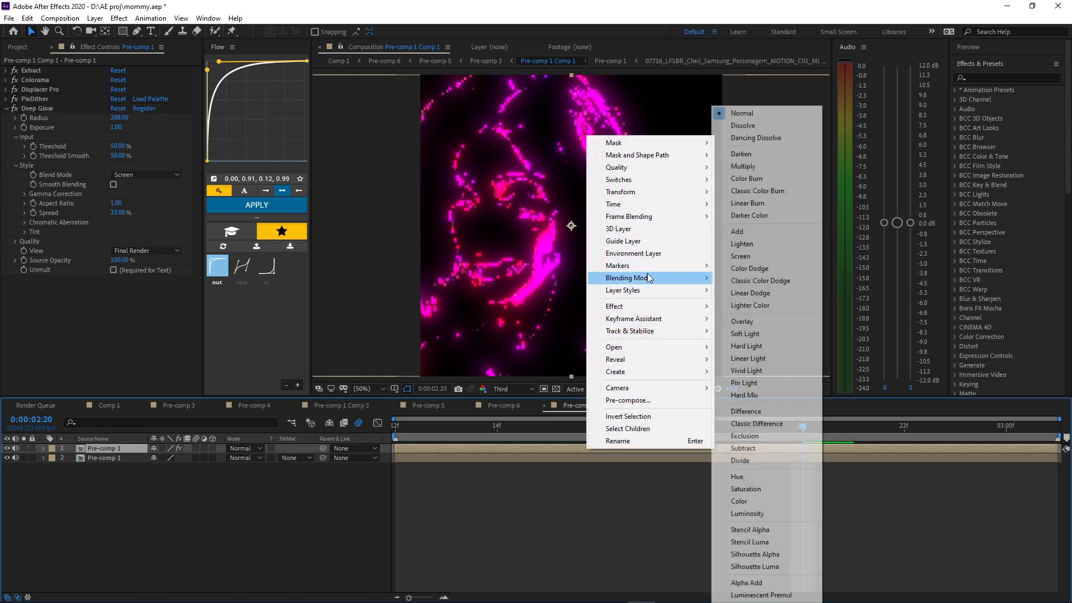
click(788, 231)
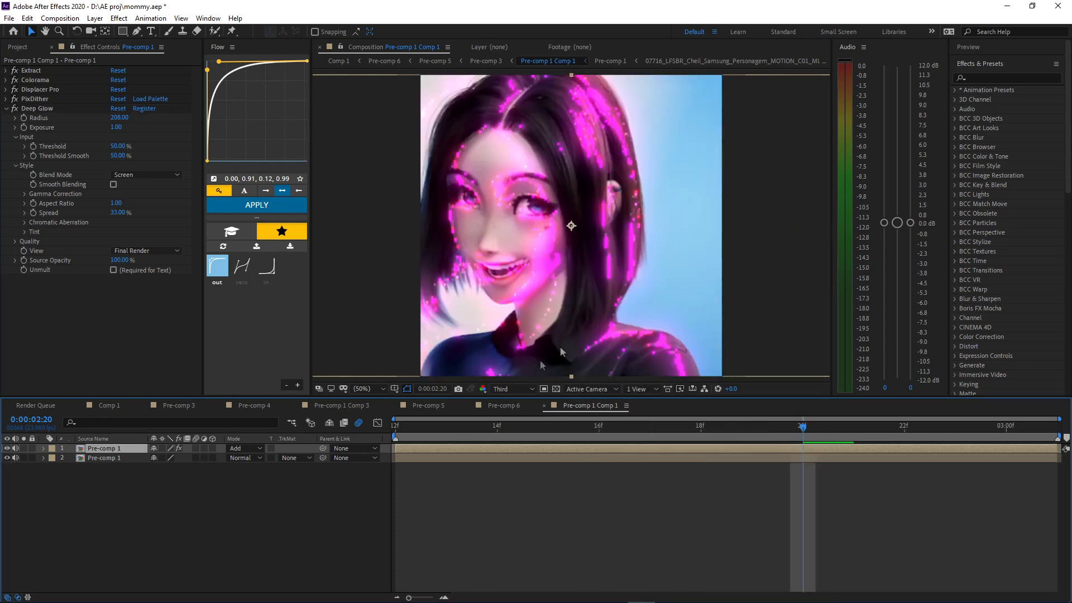
key(space)
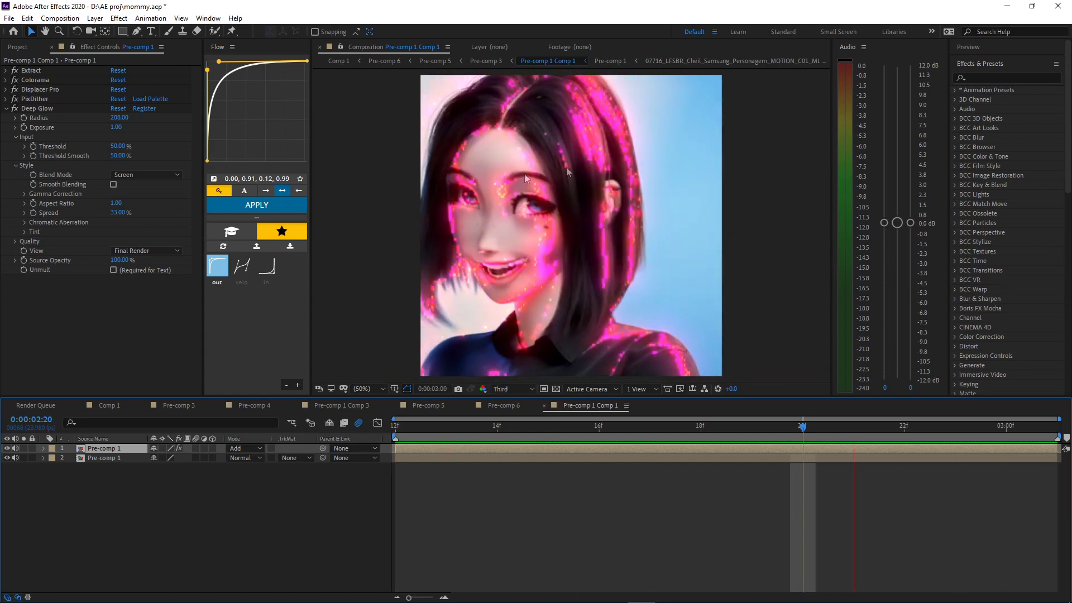
key(space)
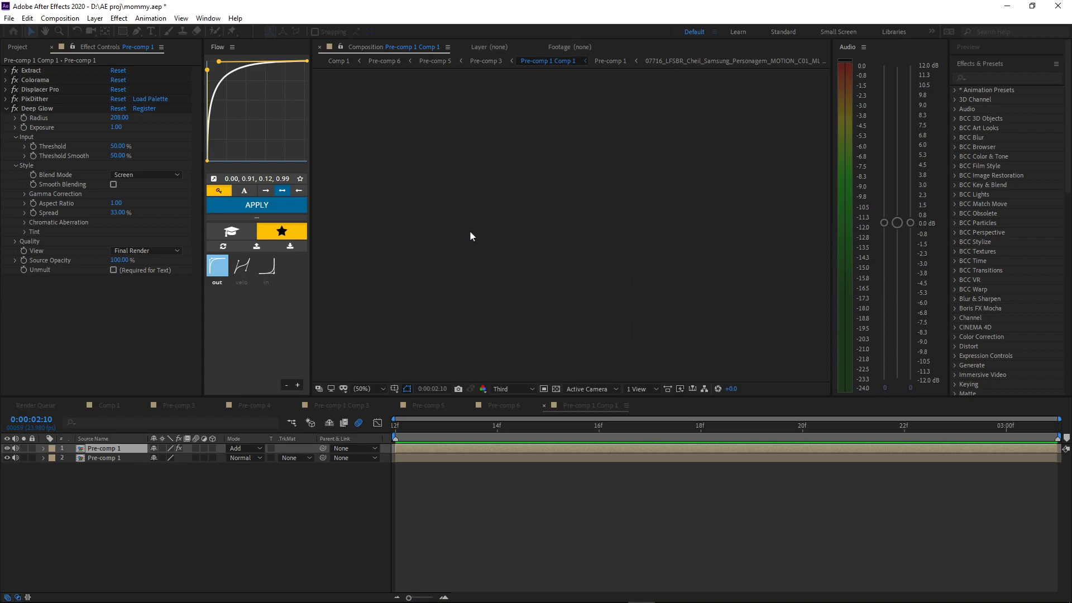
Step: Collapse the Deep Glow settings while playing back the composition, and return the playhead to 0:00:02:12
key(space)
click(6, 108)
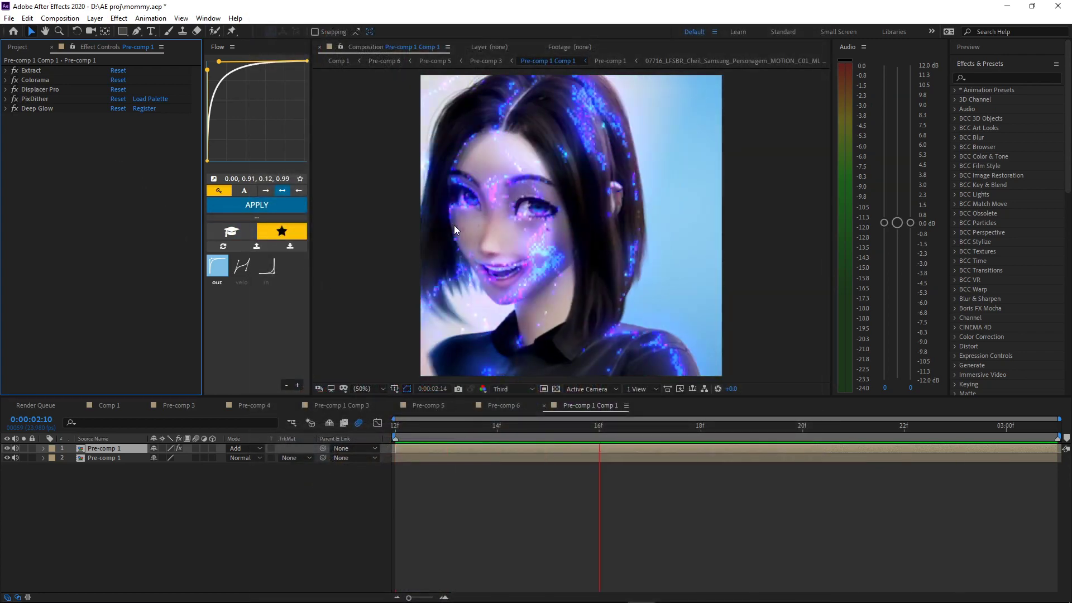
key(space)
drag(491, 427, 427, 491)
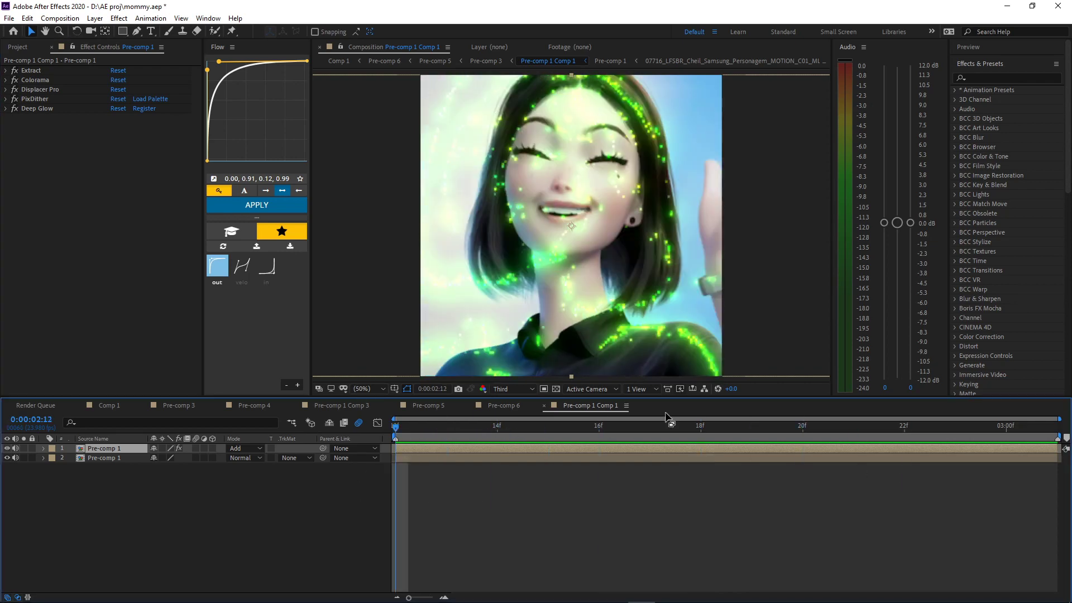